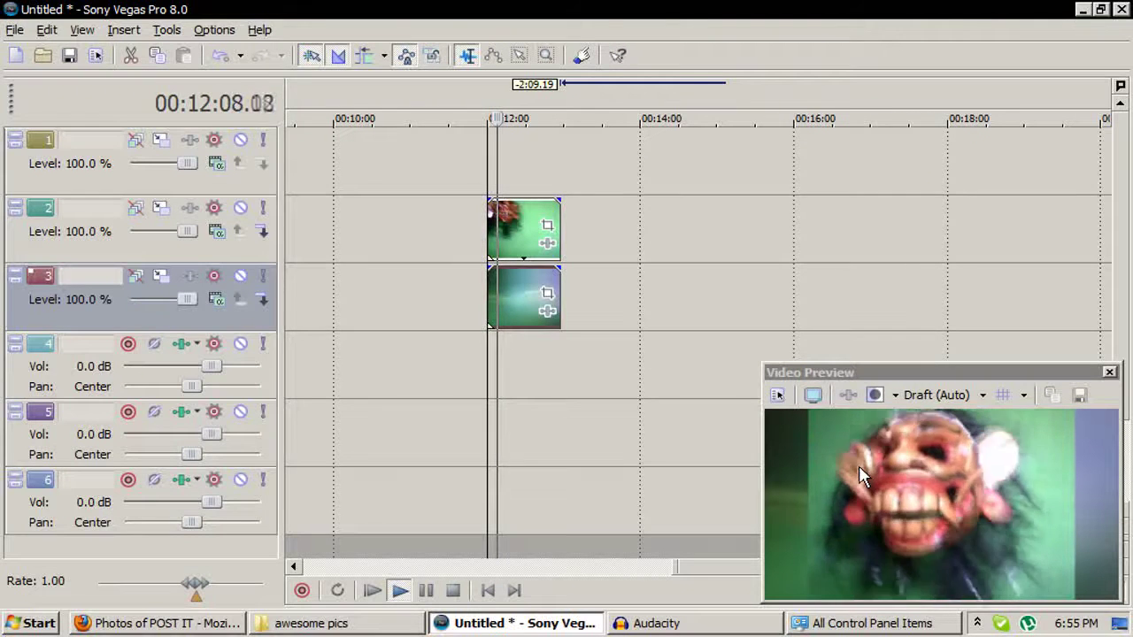
# - Split the events on tracks 2 and 3 at 00:12:09.22 and delete the pieces before the split
pyautogui.press('space')
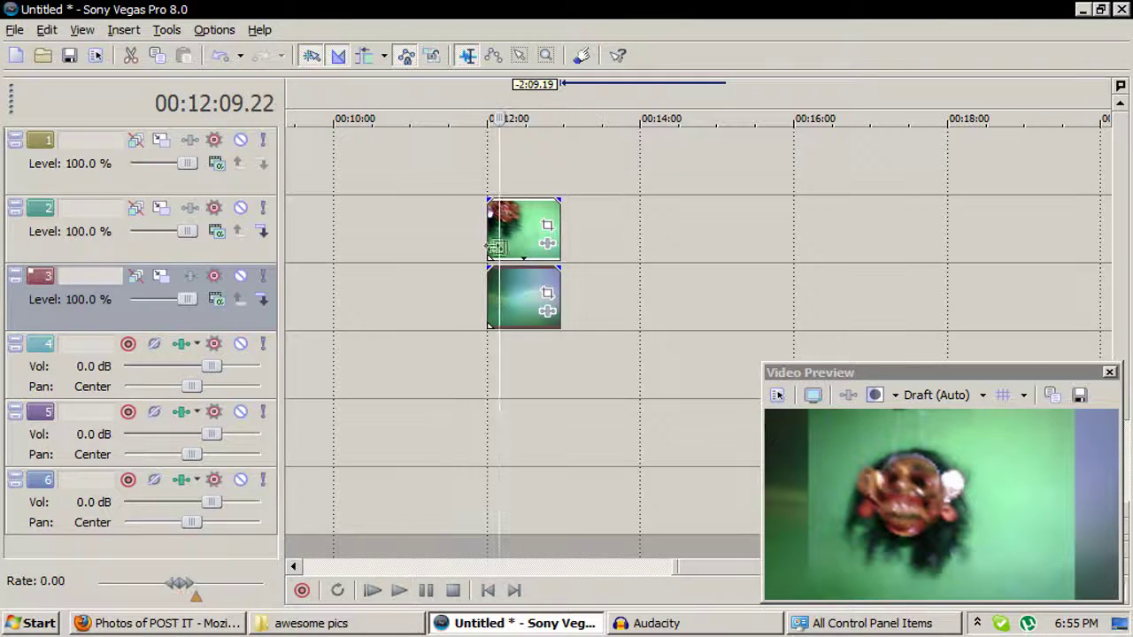
pyautogui.click(492, 234)
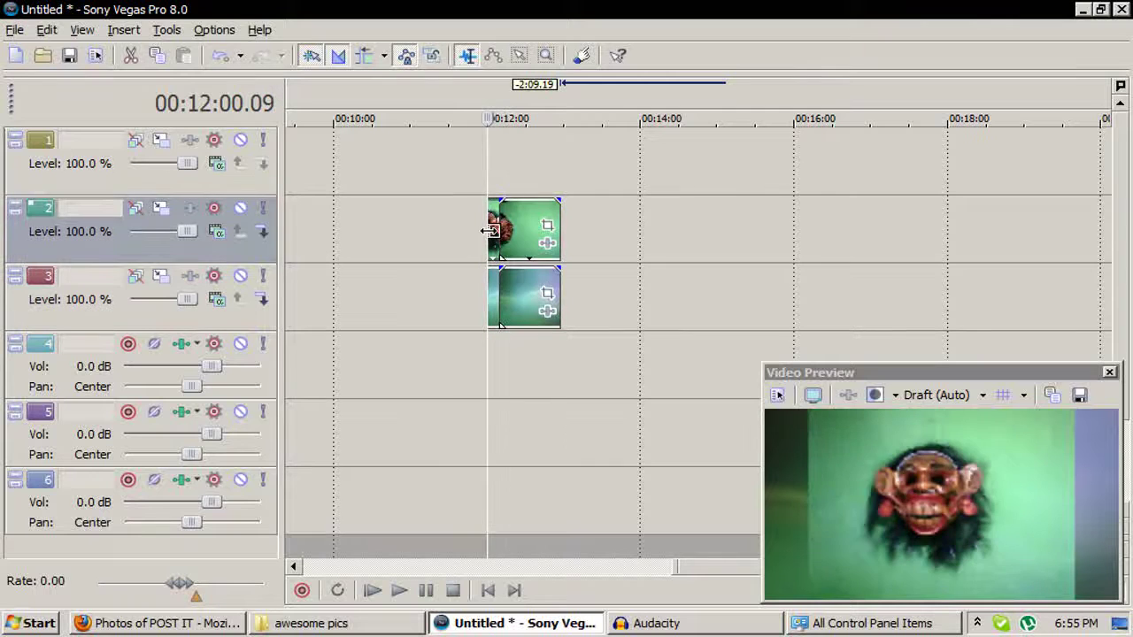
pyautogui.moveTo(492, 231); pyautogui.dragTo(489, 231)
pyautogui.click(486, 290)
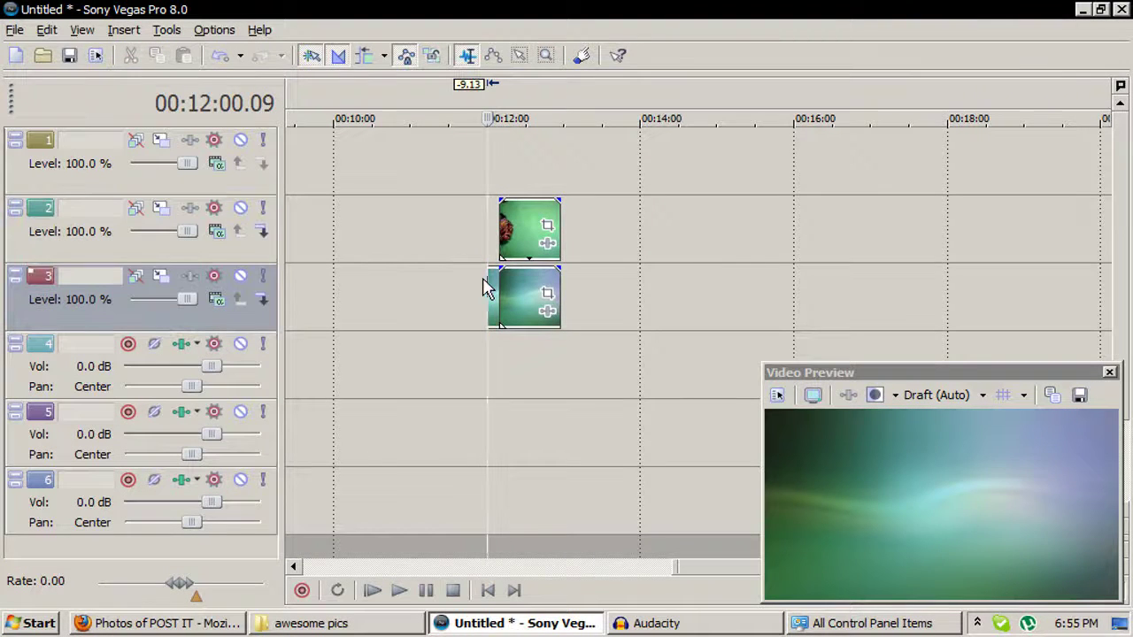
pyautogui.moveTo(488, 278); pyautogui.dragTo(499, 279)
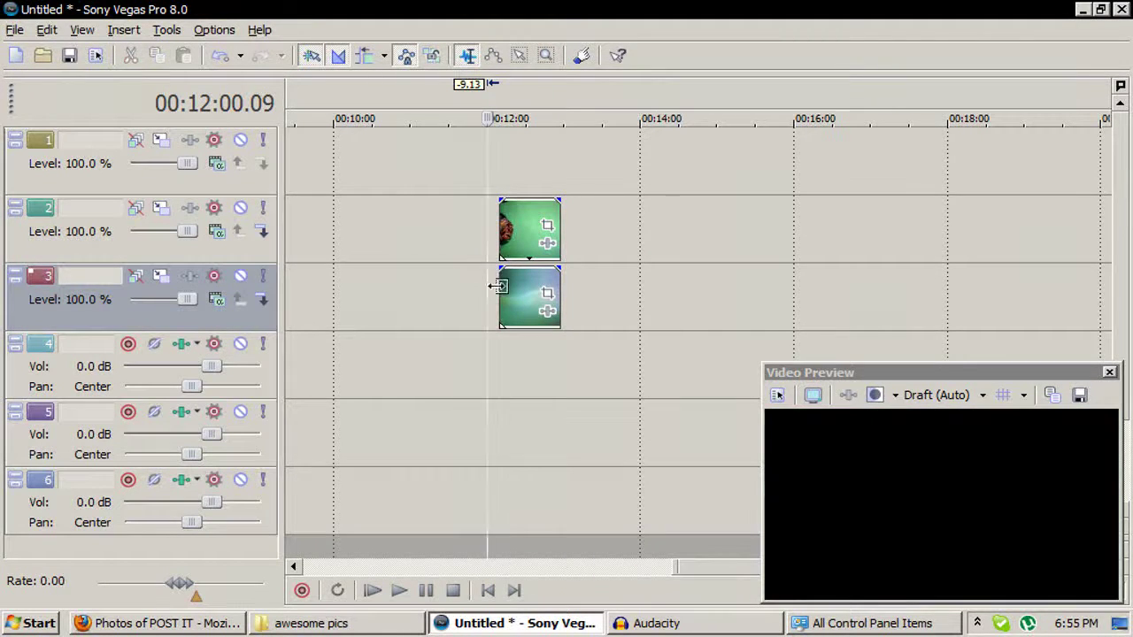
# - Play back the start of the two trimmed events in short bursts to check the first frames of the mask clip
pyautogui.press('space')
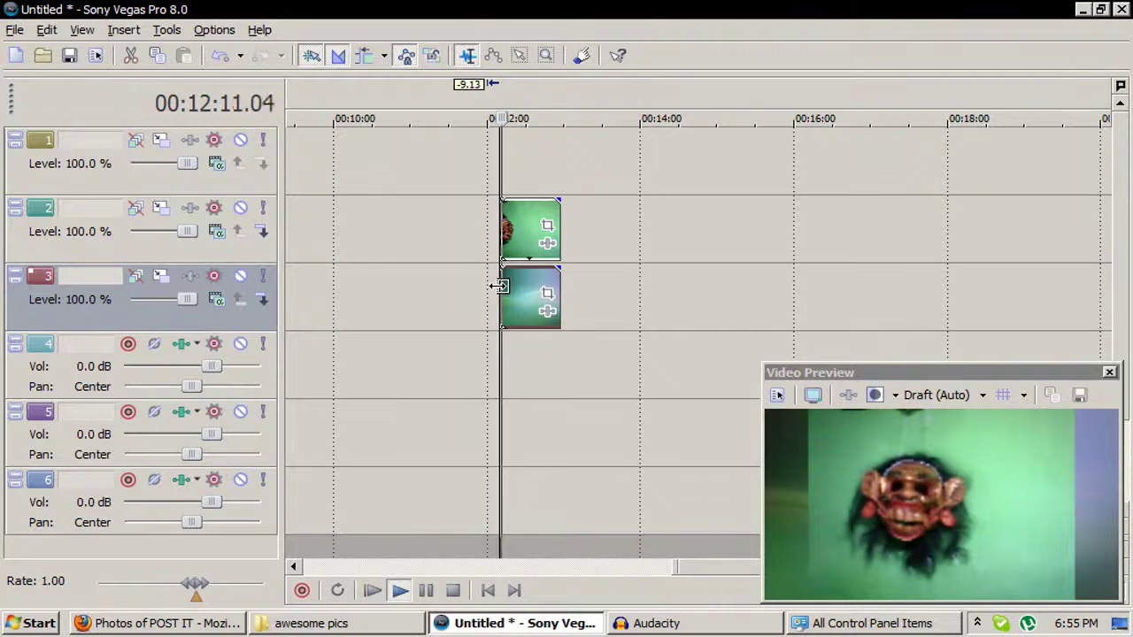
pyautogui.press('space')
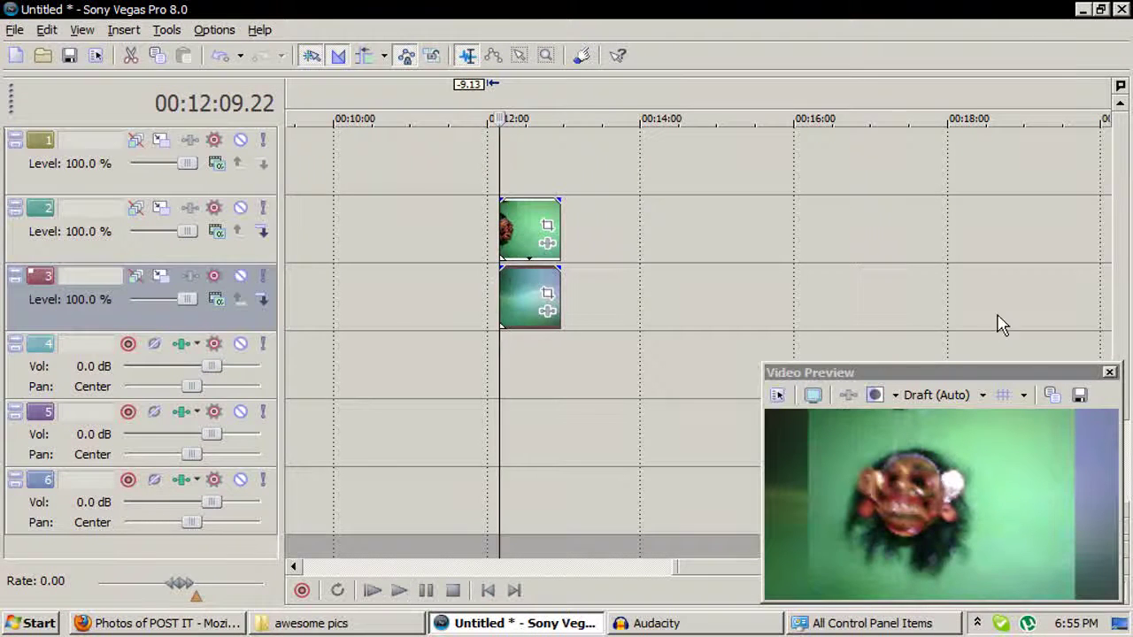
pyautogui.press('space')
pyautogui.press('Return')
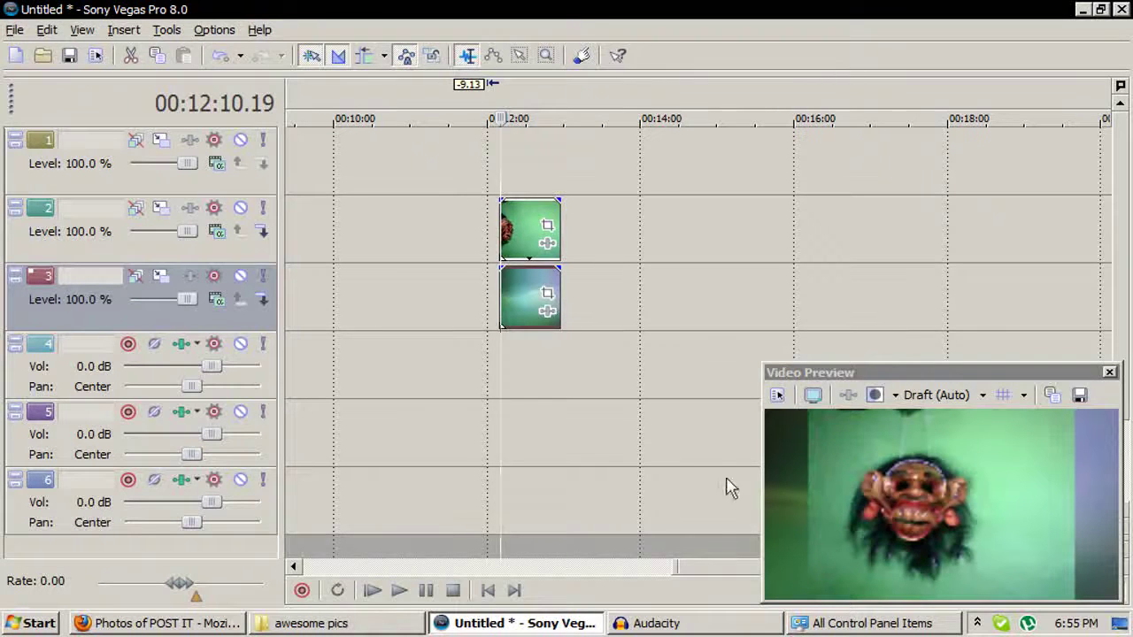
pyautogui.press('space')
pyautogui.press('Return')
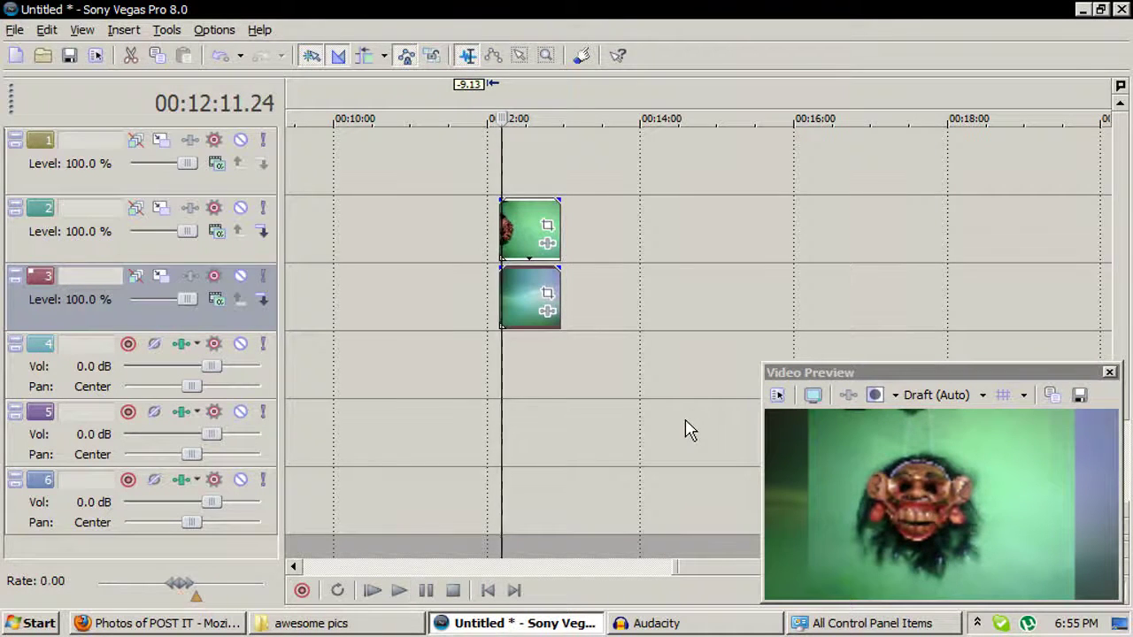
pyautogui.press('space')
pyautogui.press('Return')
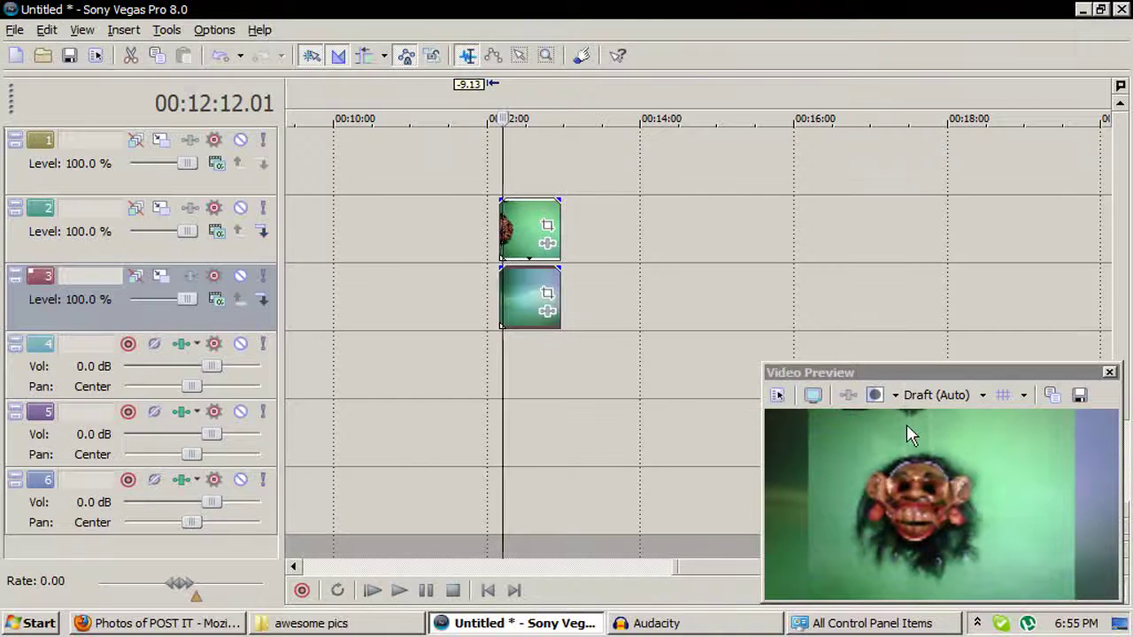
pyautogui.click(499, 273)
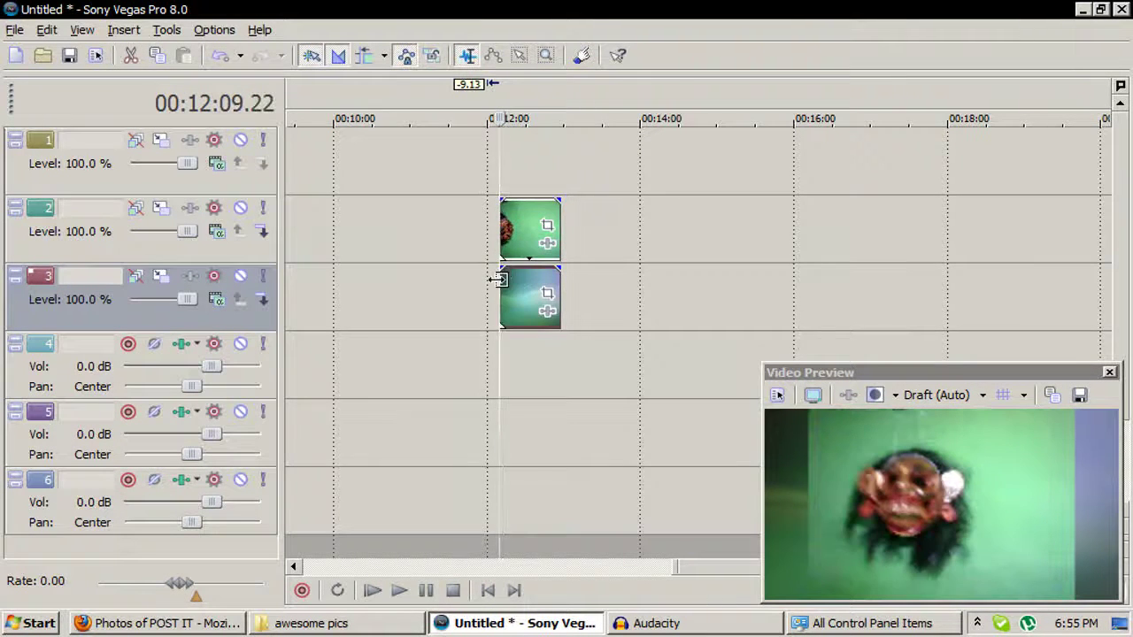
# - Extend the background event on track 3 to about three minutes and shift it earlier so it overlaps both ends of the mask clip
pyautogui.scroll(3, 767, 275)
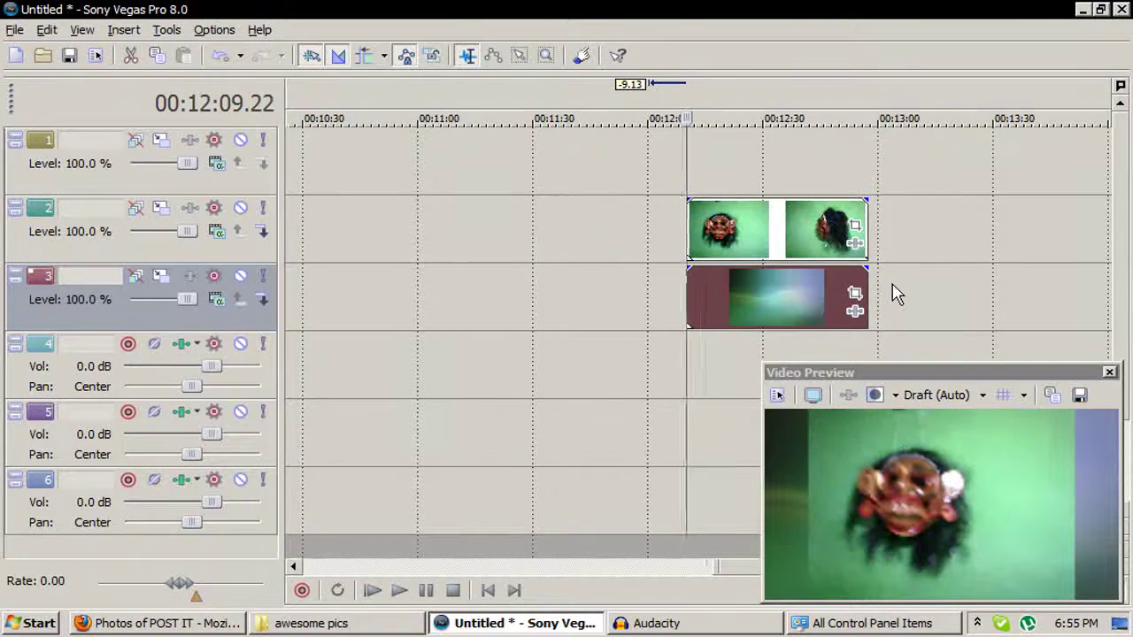
pyautogui.scroll(2, 892, 291)
pyautogui.scroll(-3, 892, 294)
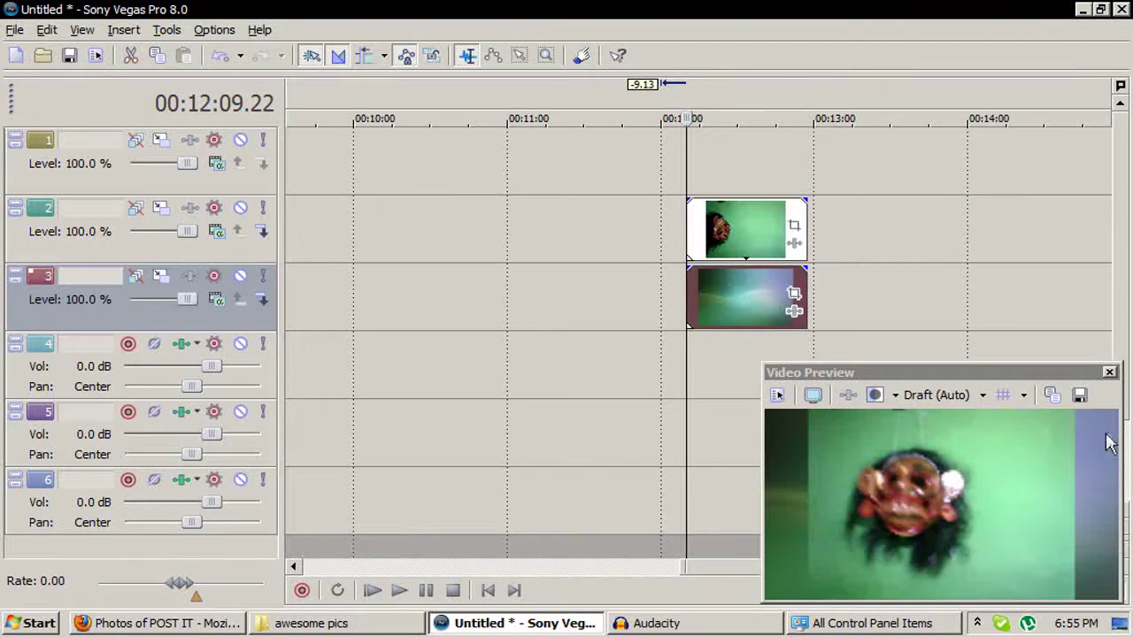
pyautogui.moveTo(734, 296)
pyautogui.mouseDown()
pyautogui.moveTo(983, 301)
pyautogui.moveTo(972, 326)
pyautogui.moveTo(680, 293)
pyautogui.moveTo(724, 303)
pyautogui.mouseUp()
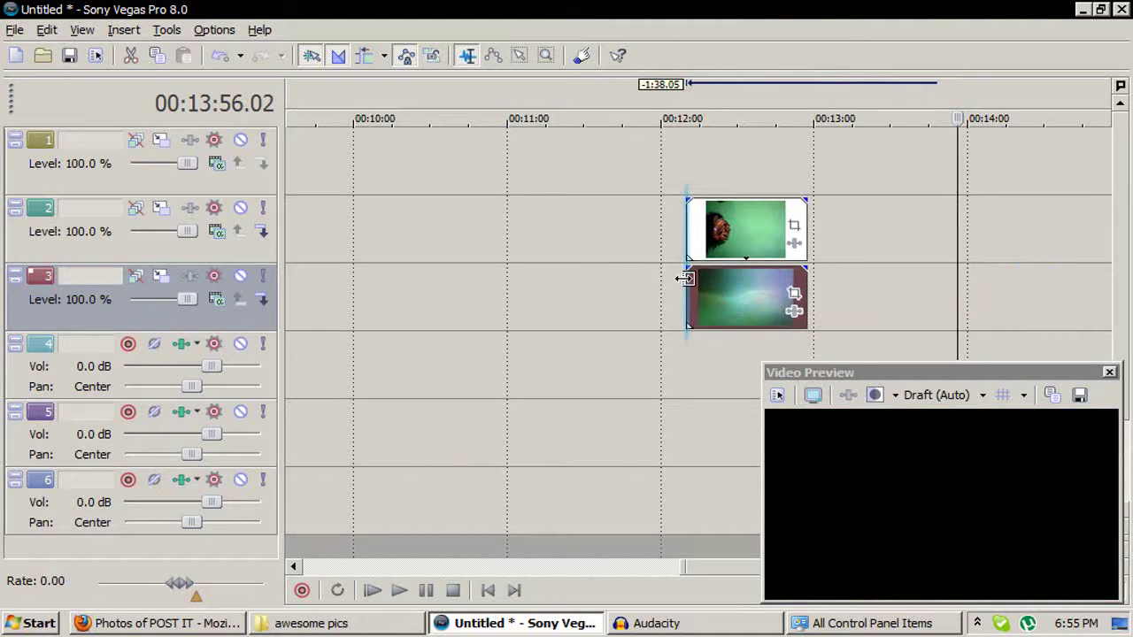
pyautogui.click(684, 282)
pyautogui.moveTo(799, 301); pyautogui.dragTo(1108, 301)
pyautogui.moveTo(929, 321); pyautogui.dragTo(763, 326)
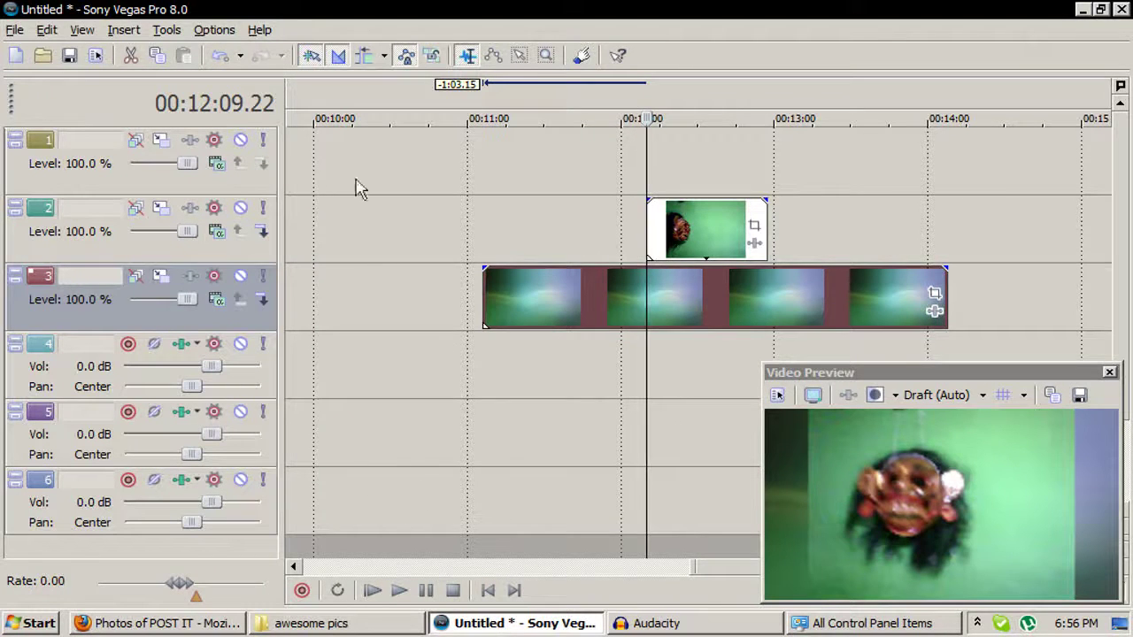
# - Examine several frames across the mask clip on track 2 and return the cursor to the clip's start
pyautogui.click(662, 247)
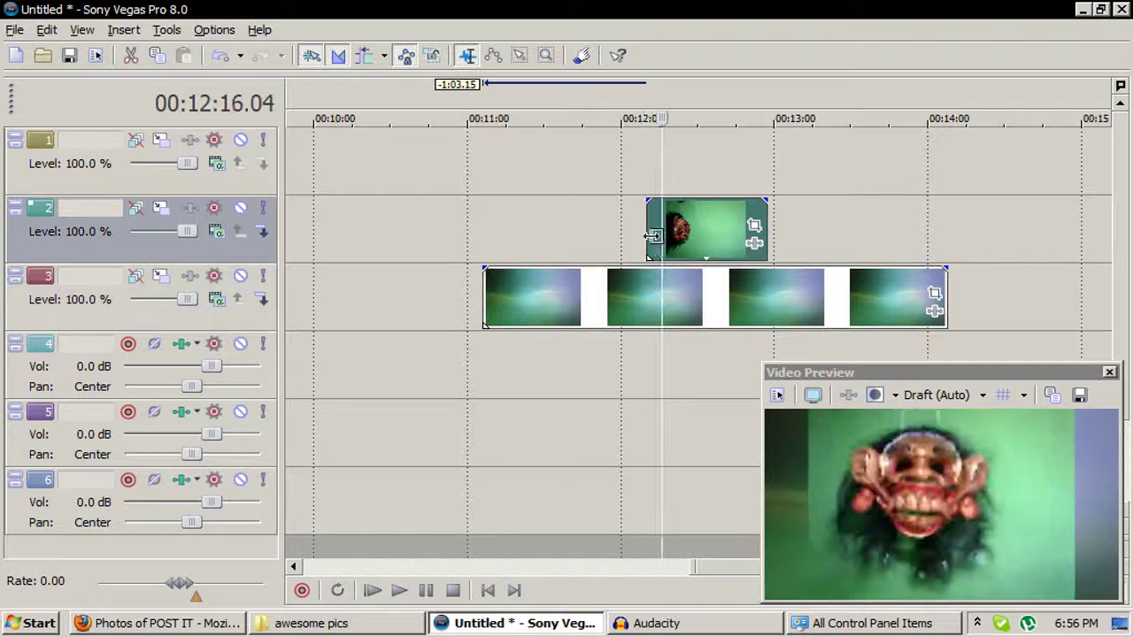
pyautogui.click(677, 244)
pyautogui.click(686, 244)
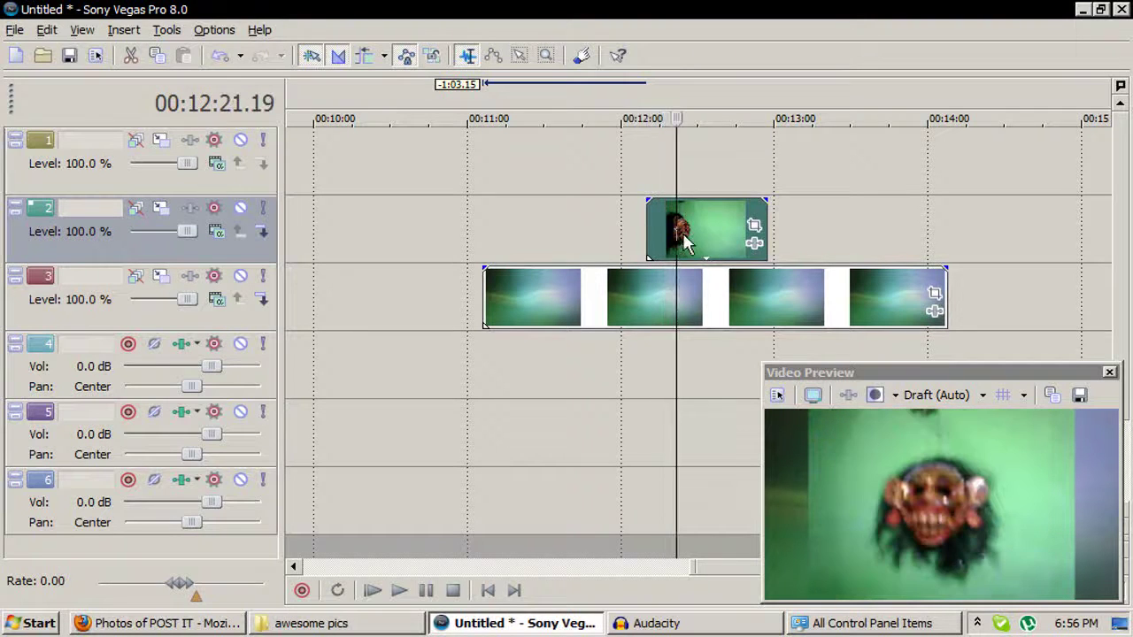
pyautogui.click(693, 243)
pyautogui.click(693, 244)
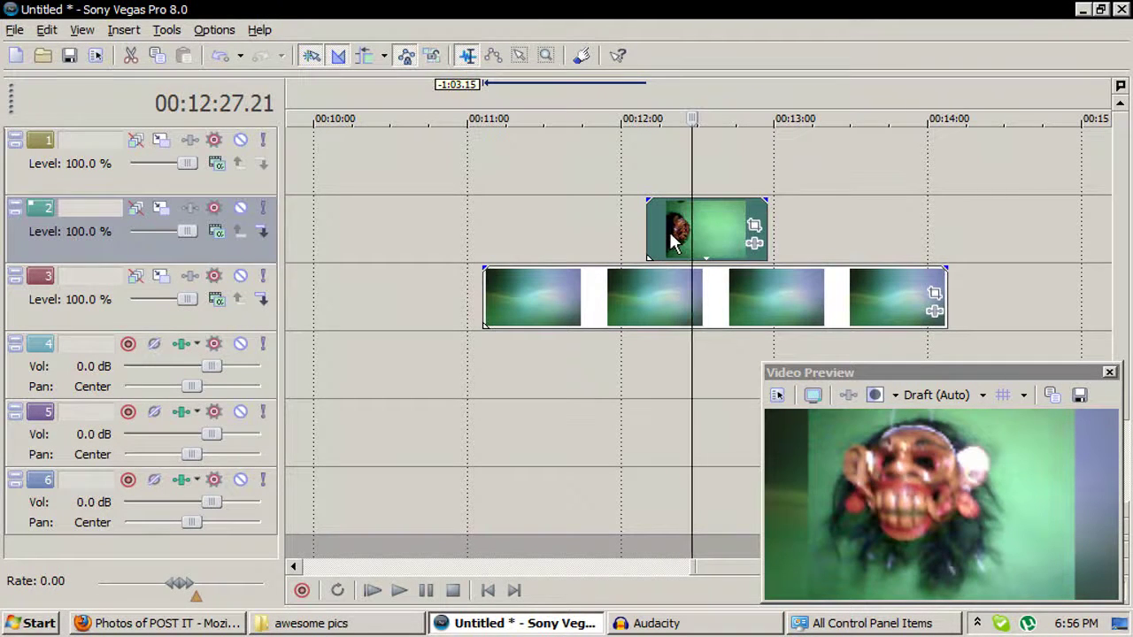
pyautogui.click(649, 226)
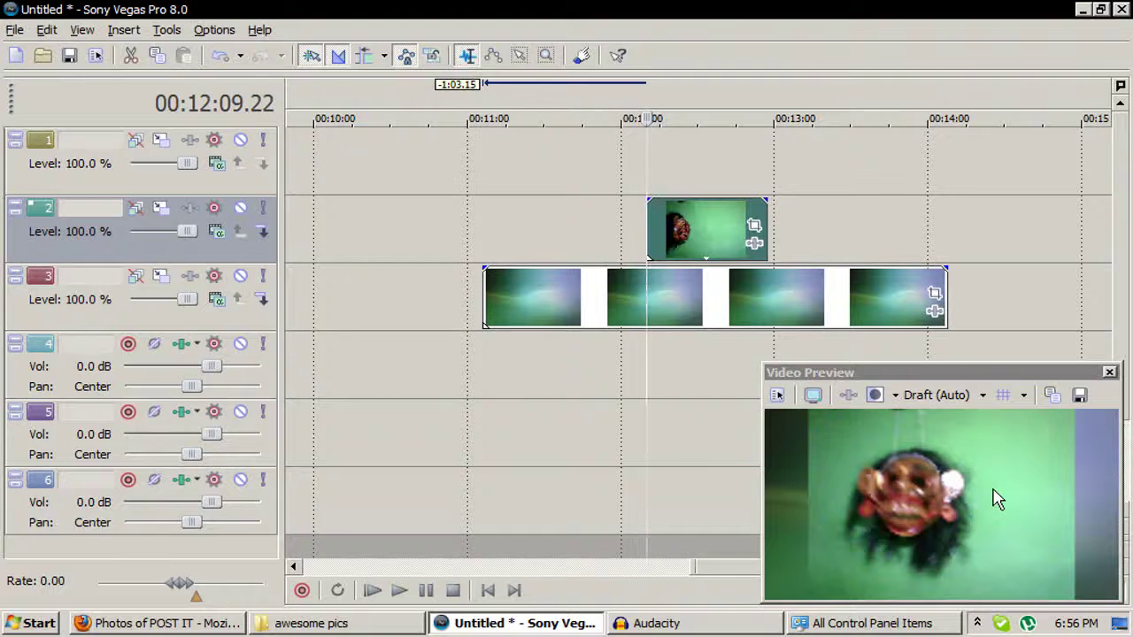
# - Add the Sony Chroma Keyer, Sony Color Corrector (Secondary) and Sony Saturation Adjust effects to the mask clip on track 2
pyautogui.click(755, 246)
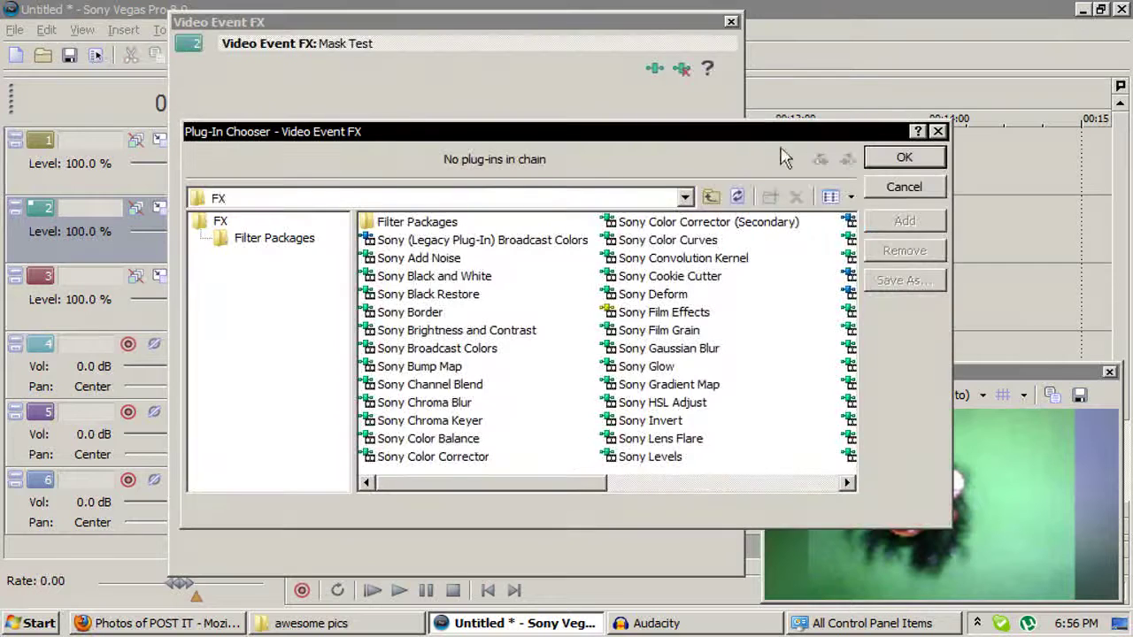
pyautogui.click(939, 131)
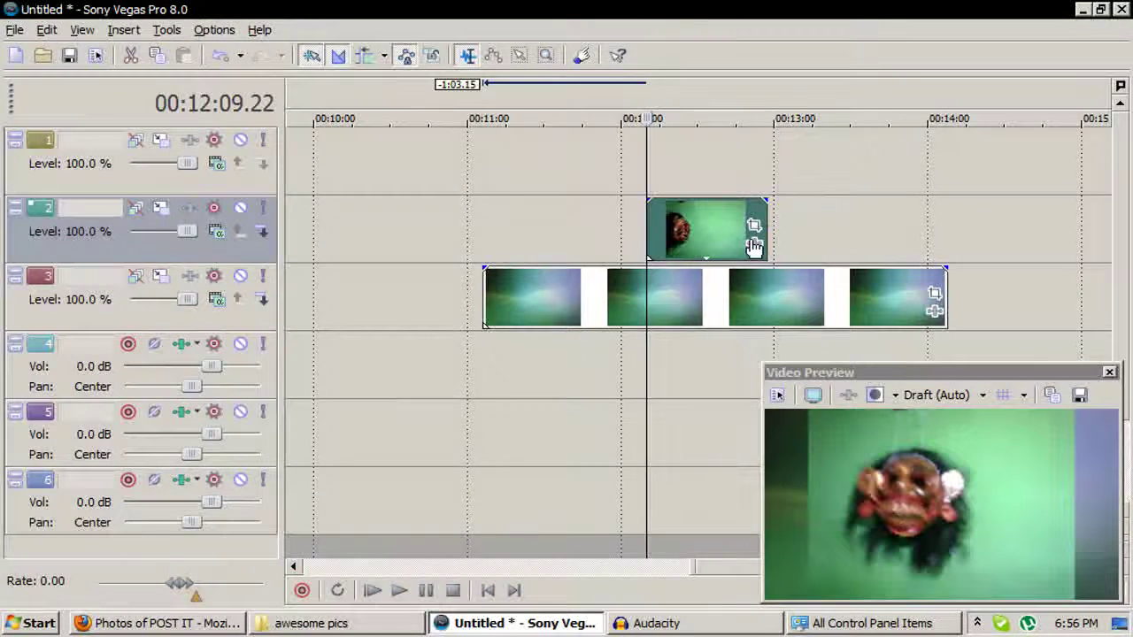
pyautogui.click(755, 246)
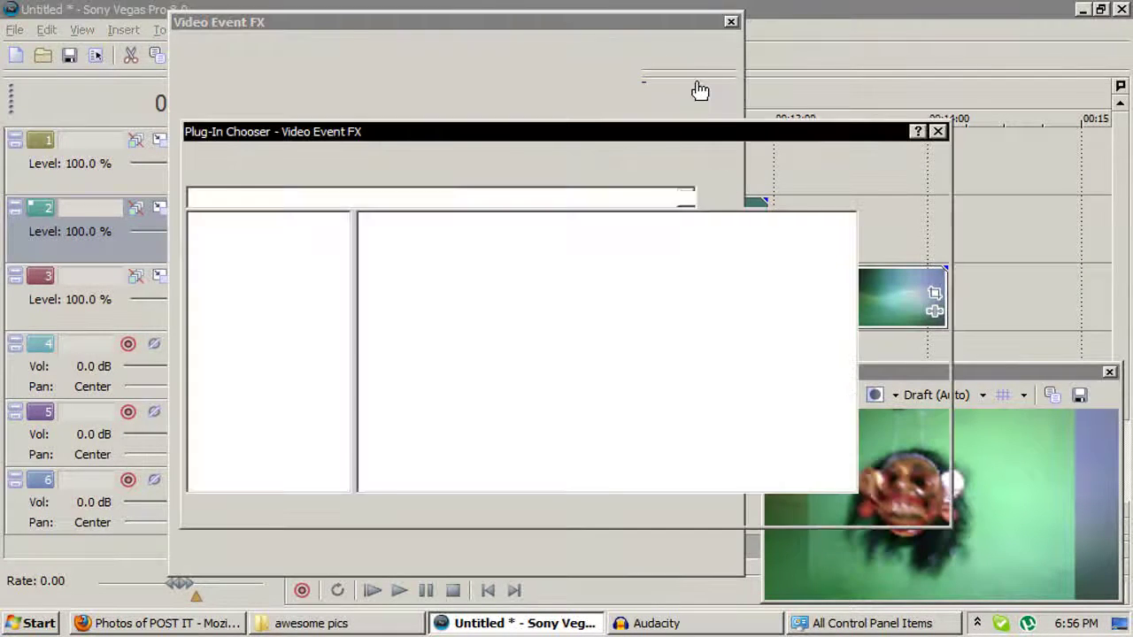
pyautogui.moveTo(670, 128); pyautogui.dragTo(567, 97)
pyautogui.doubleClick(381, 394)
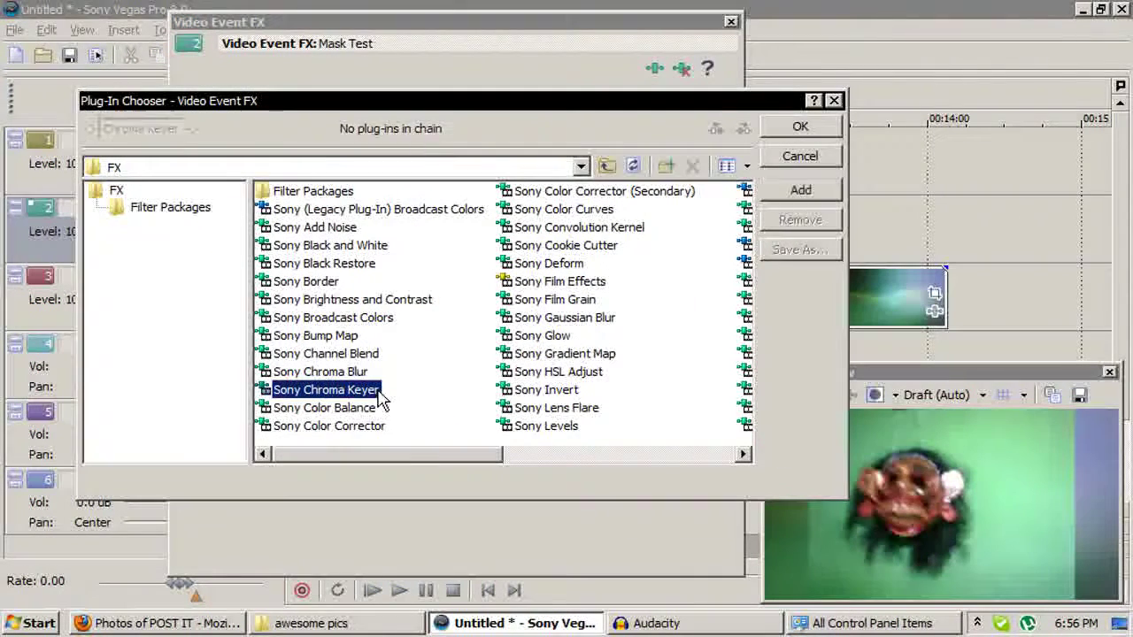
pyautogui.doubleClick(604, 194)
pyautogui.scroll(-1, 584, 323)
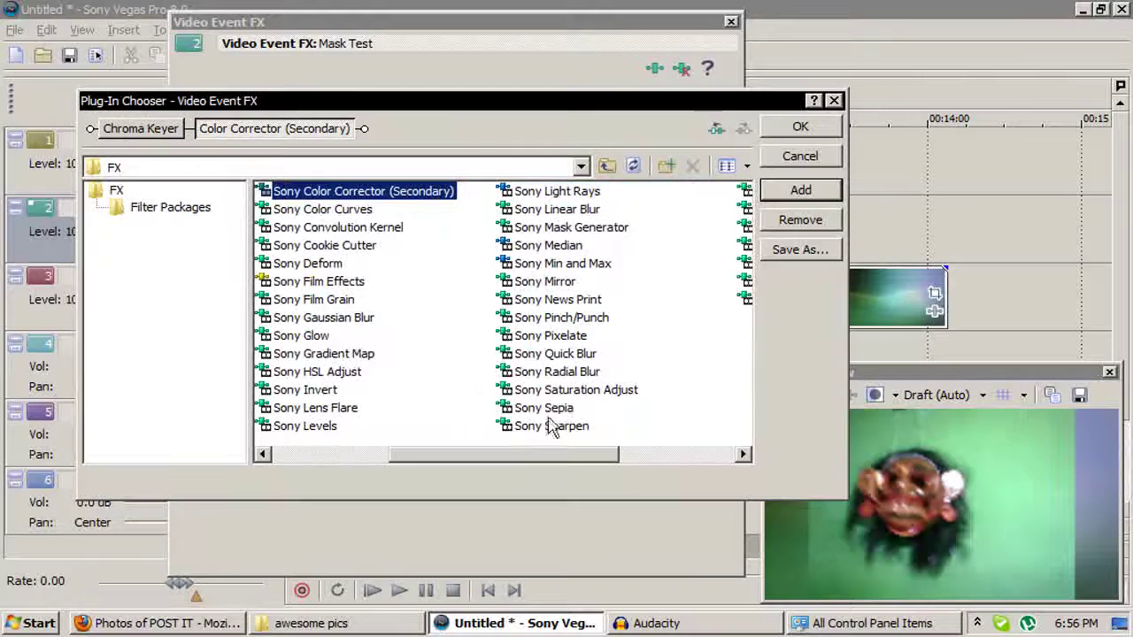
pyautogui.click(559, 394)
pyautogui.doubleClick(560, 391)
pyautogui.click(799, 128)
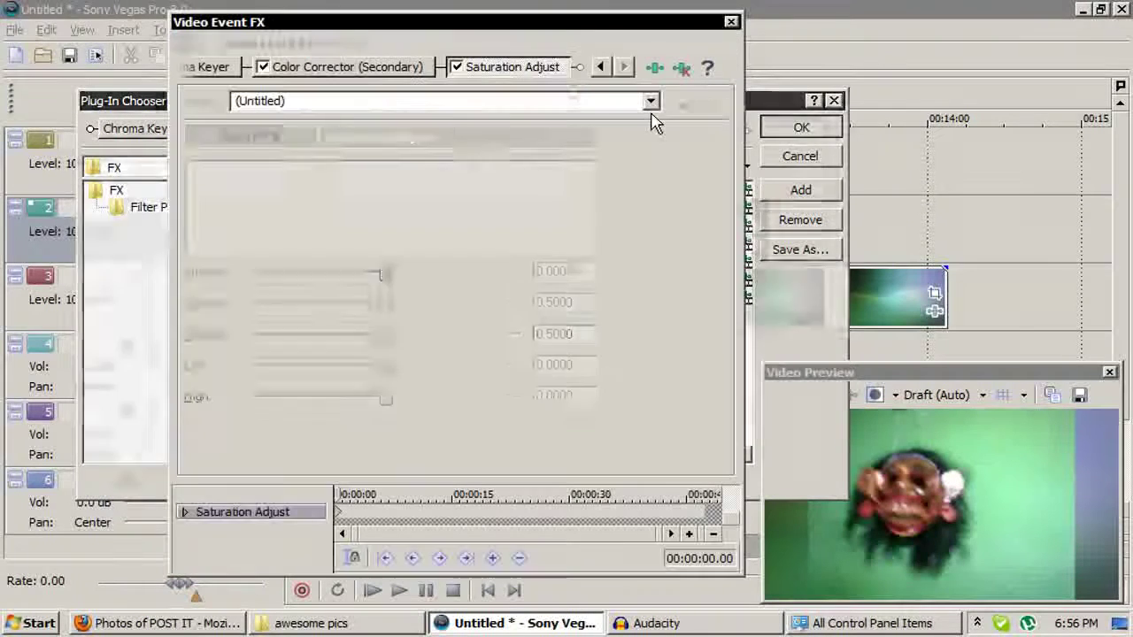
# - Neutralise the Chroma Keyer by setting its colour to white (255, 255, 255) and its high threshold to 0.000
pyautogui.click(213, 69)
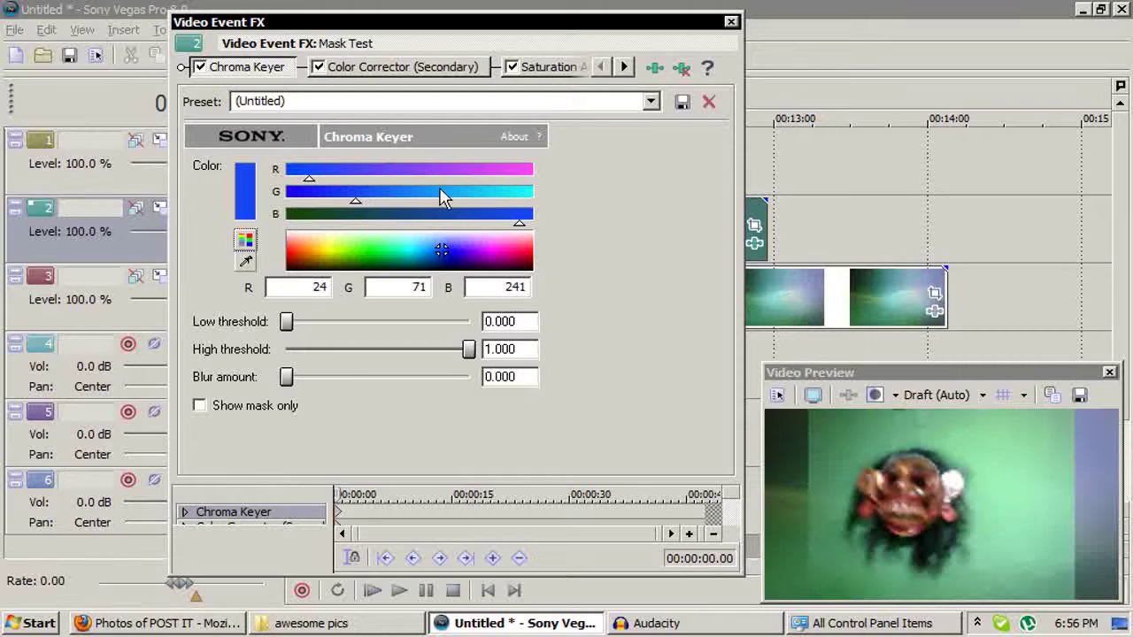
pyautogui.moveTo(442, 197); pyautogui.dragTo(561, 207)
pyautogui.click(424, 232)
pyautogui.moveTo(425, 232); pyautogui.dragTo(532, 230)
pyautogui.moveTo(470, 349); pyautogui.dragTo(195, 354)
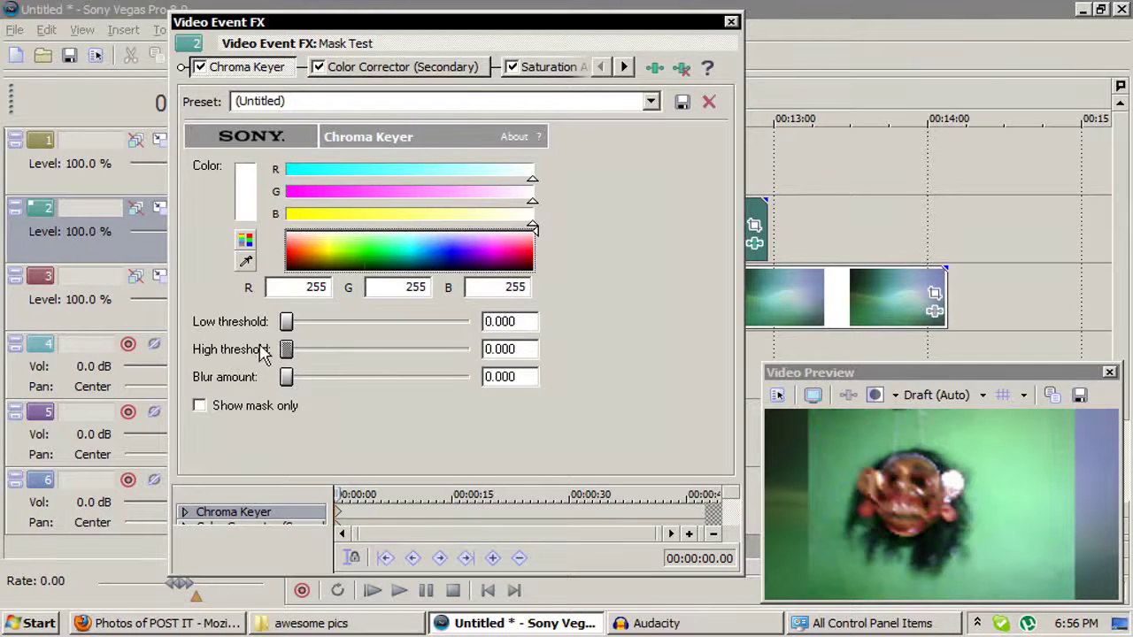
pyautogui.moveTo(418, 253); pyautogui.dragTo(423, 435)
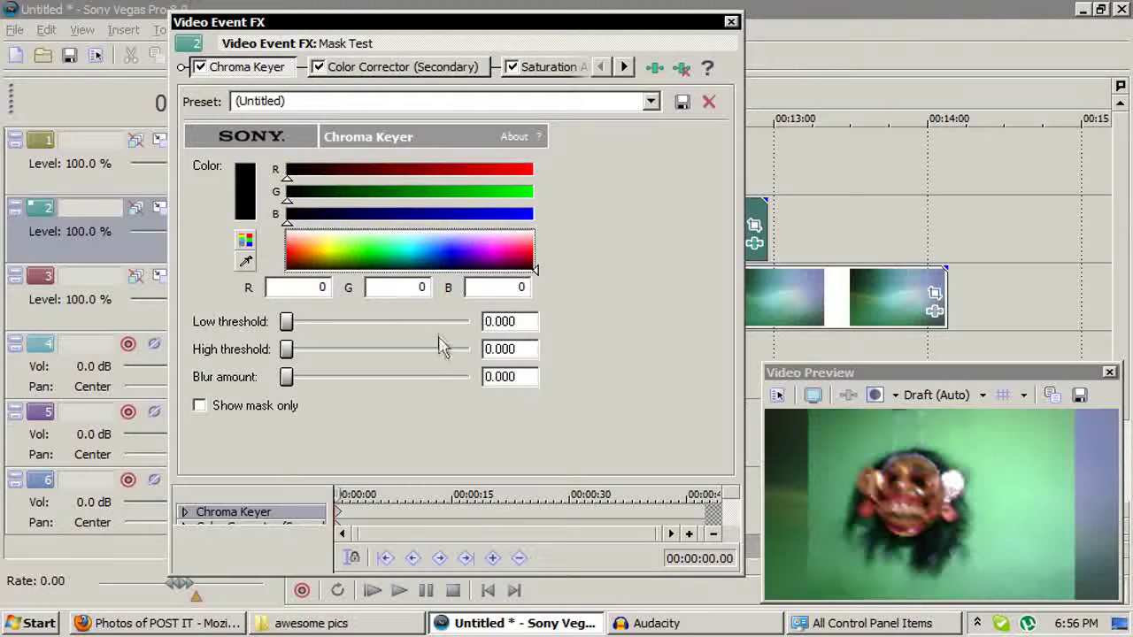
pyautogui.moveTo(430, 254); pyautogui.dragTo(439, 181)
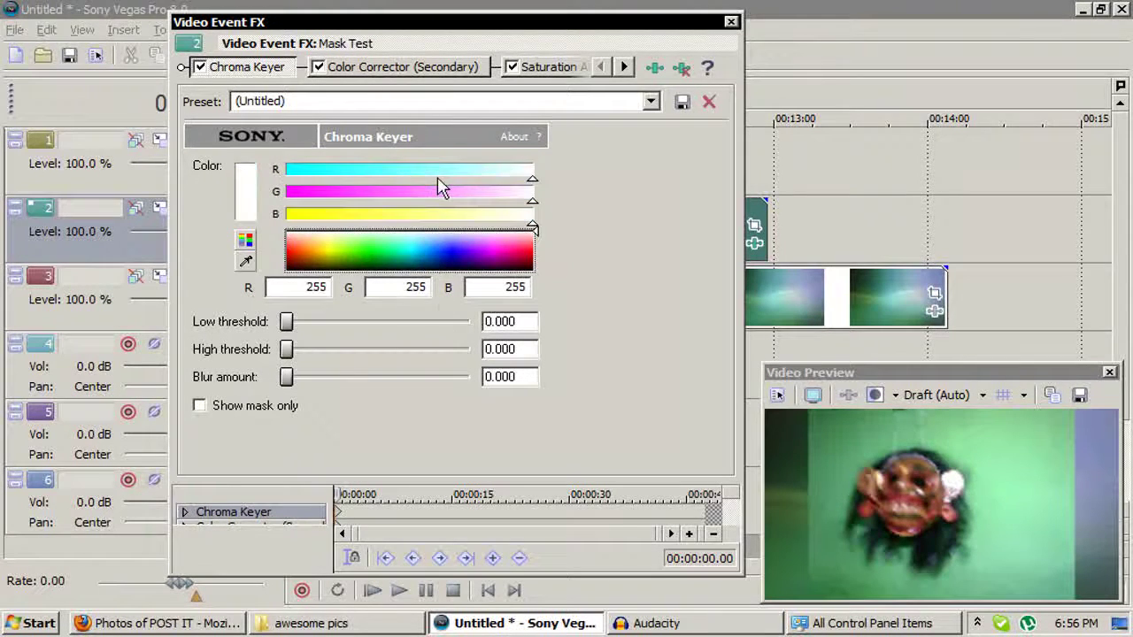
# - Apply the saved "Reset to none WTF? NO OPTION FOR THIS?" preset to the Chroma Keyer, keeping the key colour white
pyautogui.click(650, 101)
pyautogui.click(651, 189)
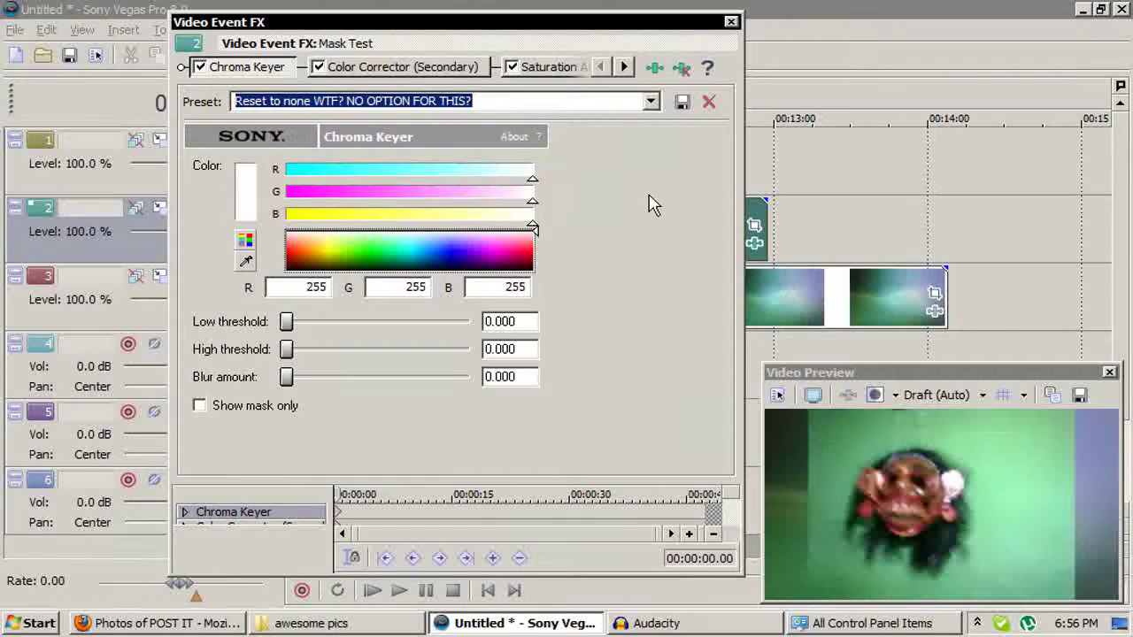
pyautogui.moveTo(492, 252); pyautogui.dragTo(493, 229)
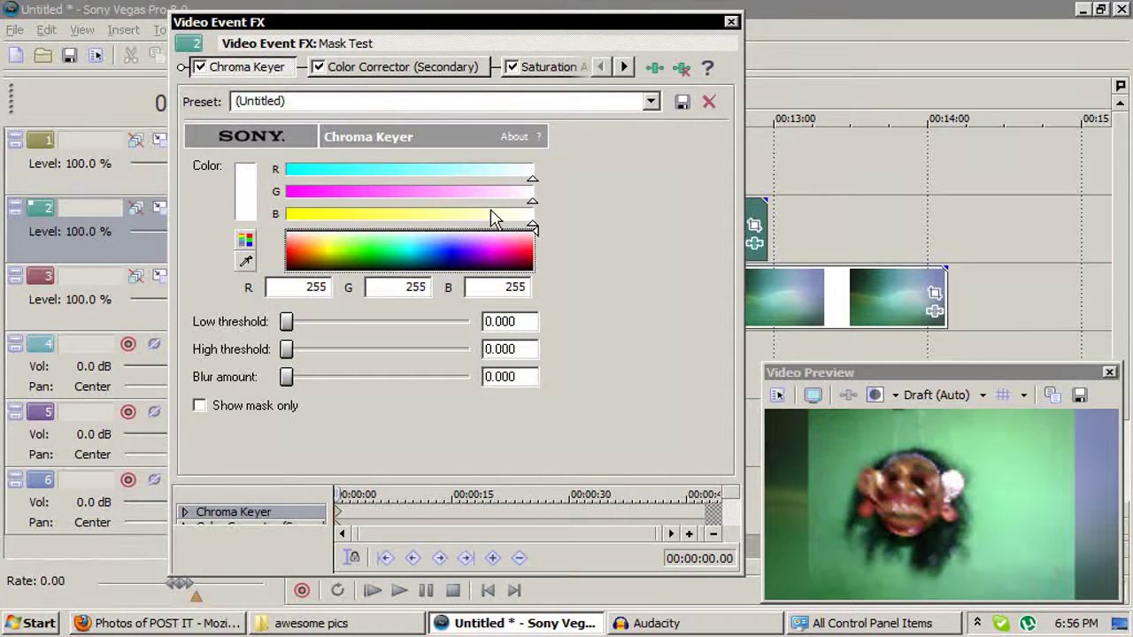
pyautogui.moveTo(493, 218)
# - Try the Boost Midtones preset in Saturation Adjust, and replace it with the Green Screen Preset
pyautogui.click(548, 66)
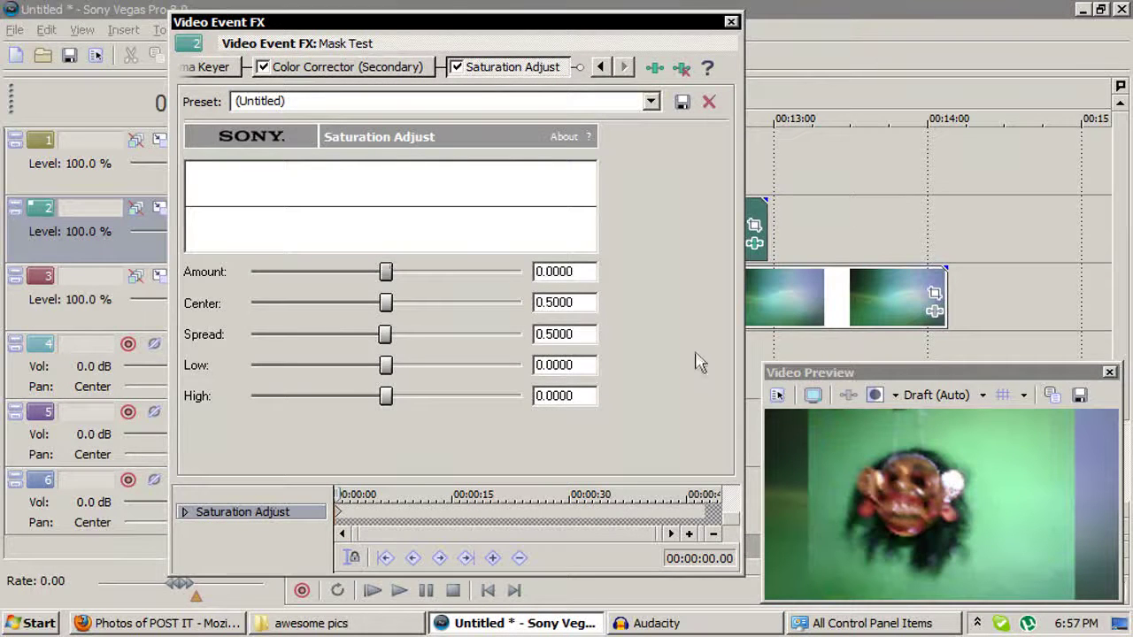
pyautogui.click(651, 101)
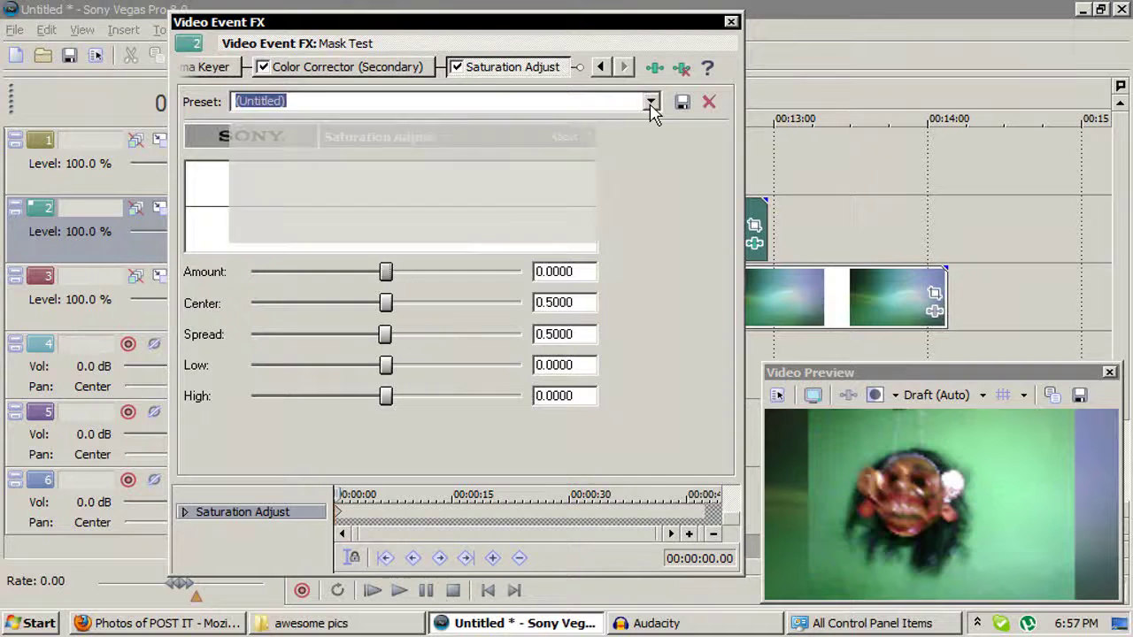
pyautogui.click(653, 136)
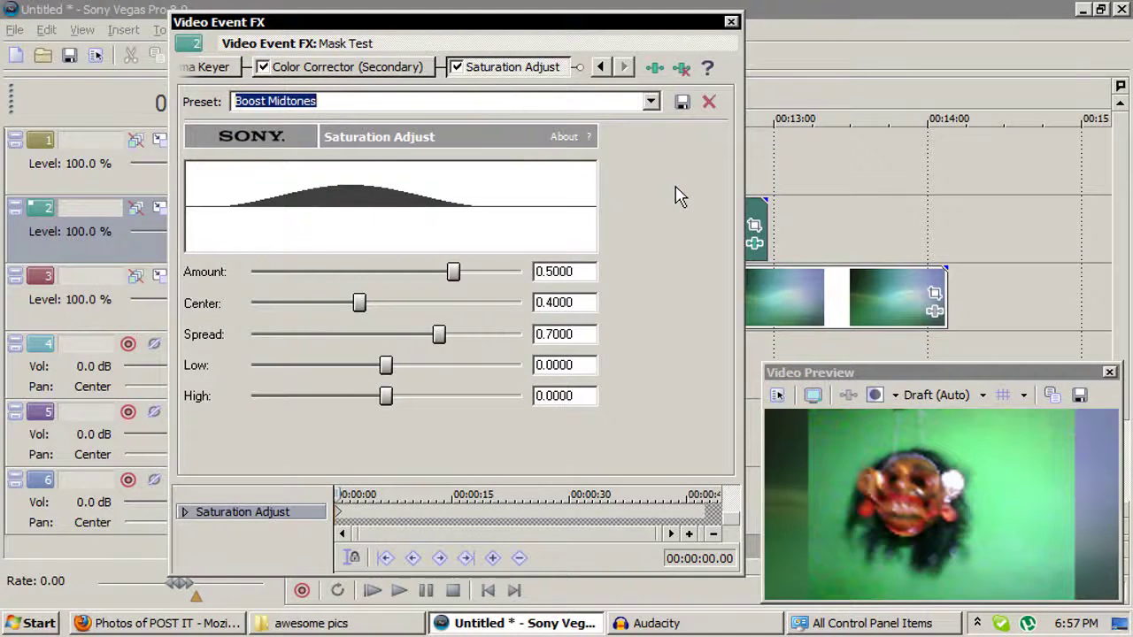
pyautogui.click(652, 101)
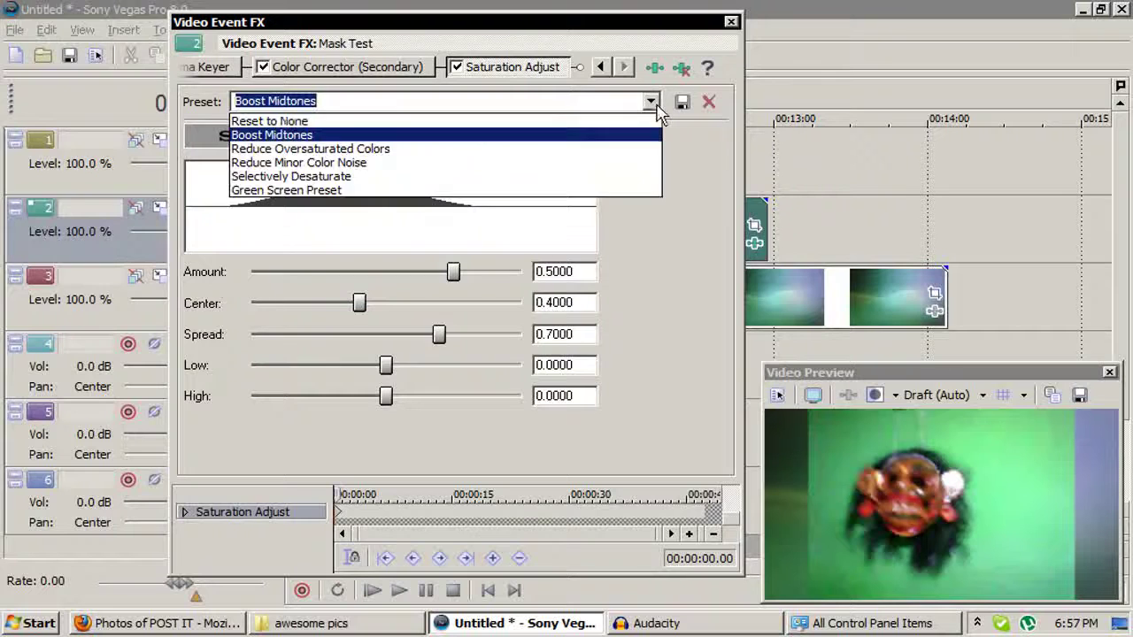
pyautogui.click(649, 180)
pyautogui.press('Down')
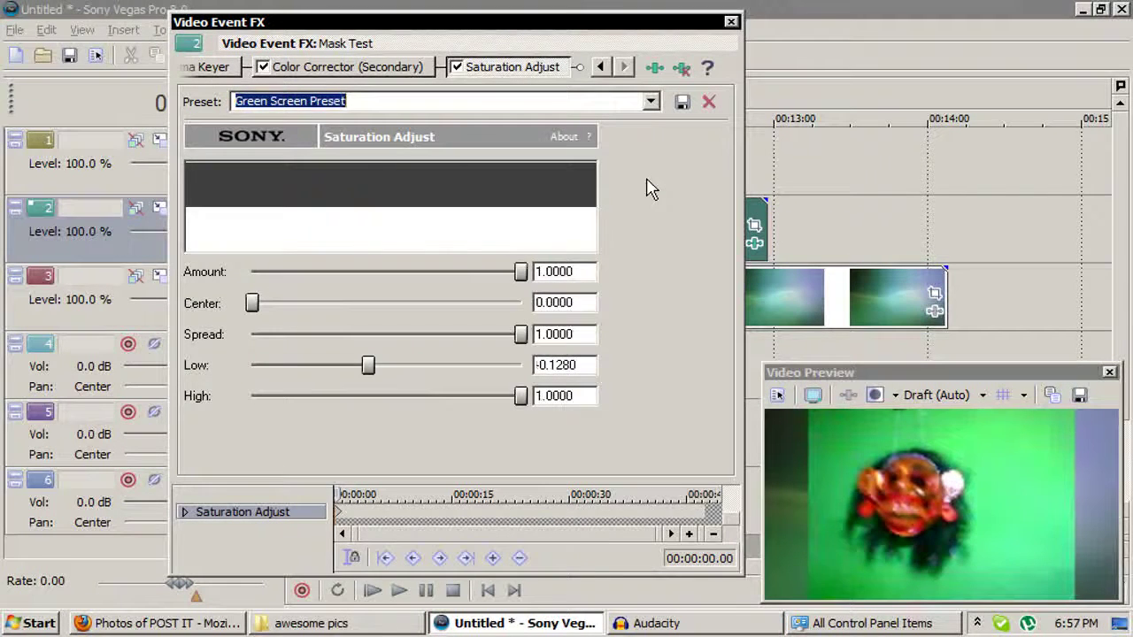
# - Try several Saturation Adjust presets, including Selectively Desaturate and Reduce Oversaturated Colors, and settle on Reduce Minor Color Noise
pyautogui.press('Up')
pyautogui.press('Down')
pyautogui.press('Up')
pyautogui.press('Up')
pyautogui.press('Up')
pyautogui.press('Up')
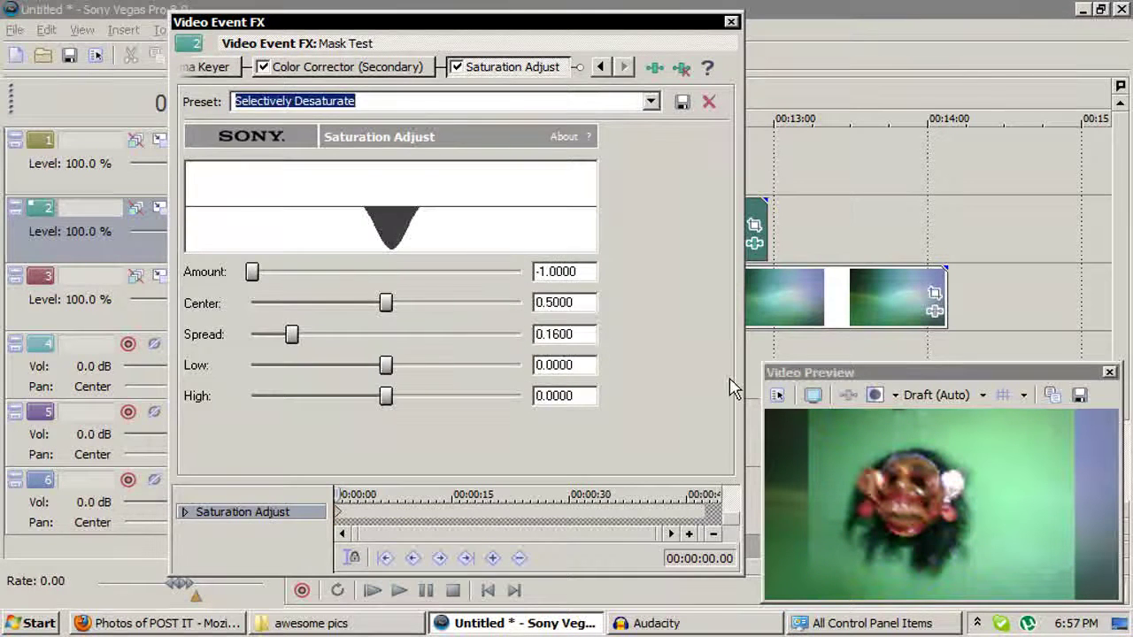
pyautogui.press('Down')
pyautogui.press('Down')
pyautogui.press('Down')
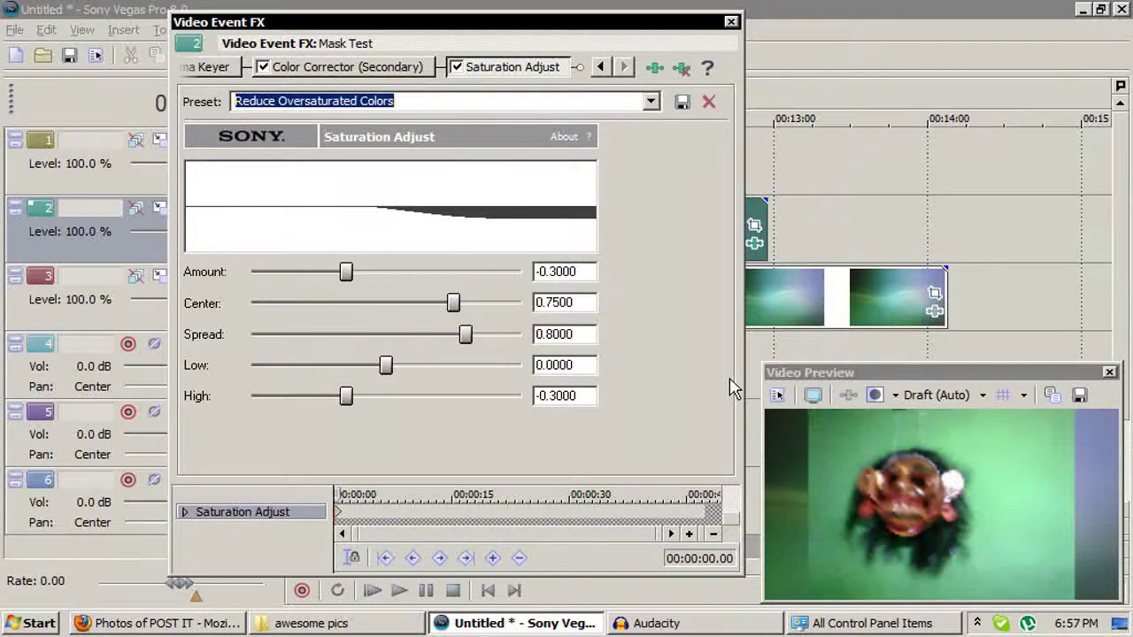
pyautogui.press('Up')
pyautogui.press('Down')
pyautogui.press('Up')
pyautogui.press('Up')
pyautogui.press('Down')
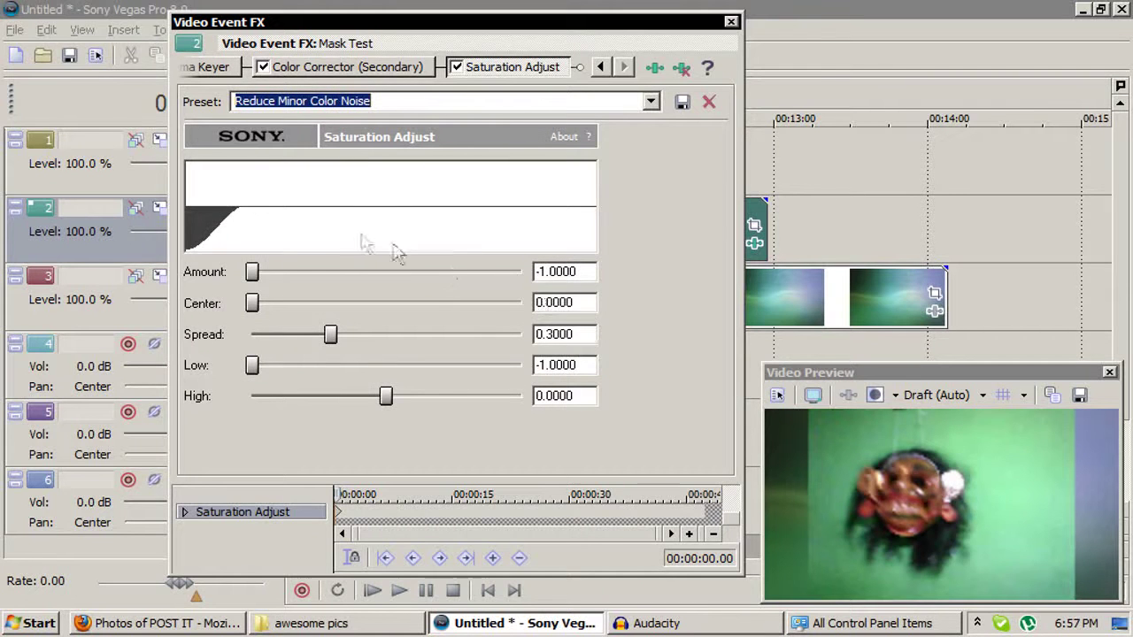
# - Apply the Saturate Greens preset to the mask clip's Color Corrector (Secondary) effect
pyautogui.click(367, 67)
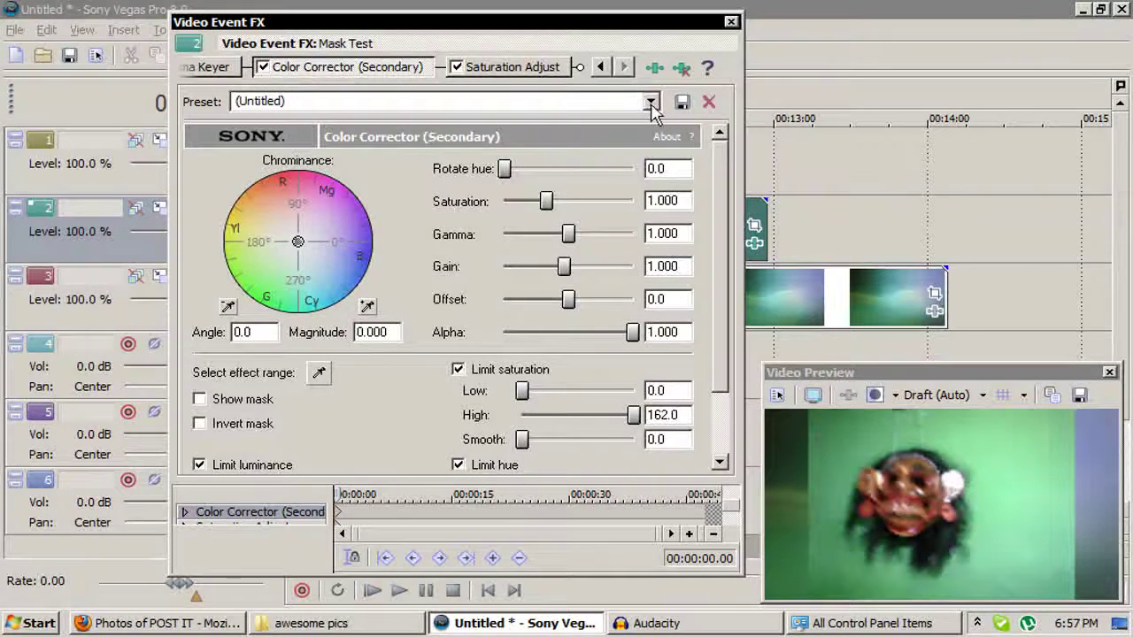
pyautogui.click(650, 102)
pyautogui.click(622, 254)
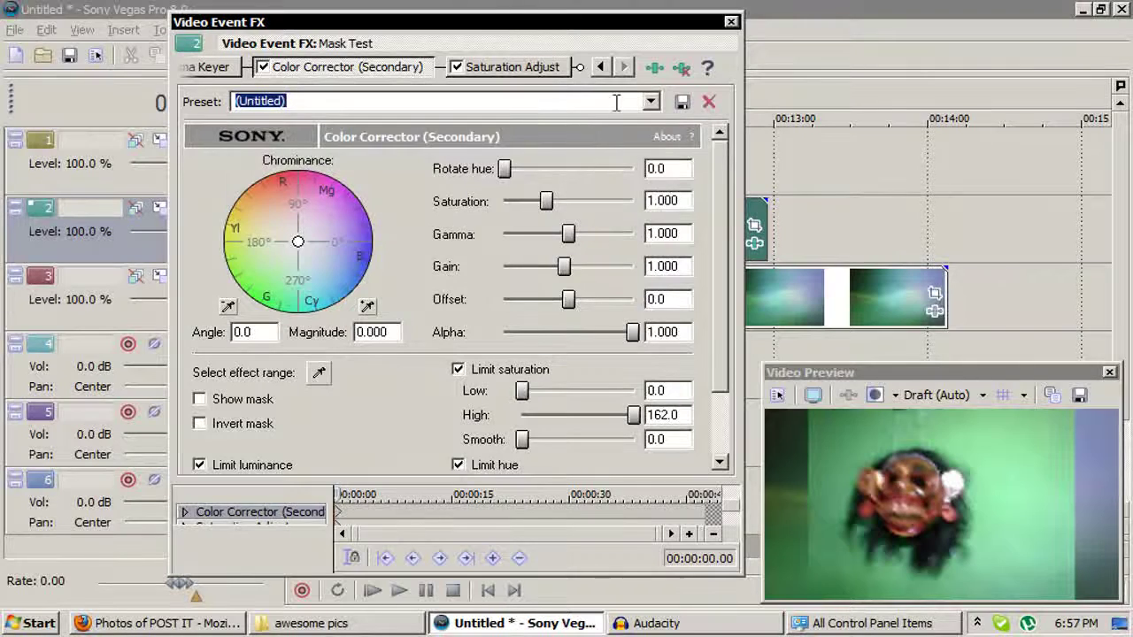
pyautogui.click(650, 101)
pyautogui.click(622, 232)
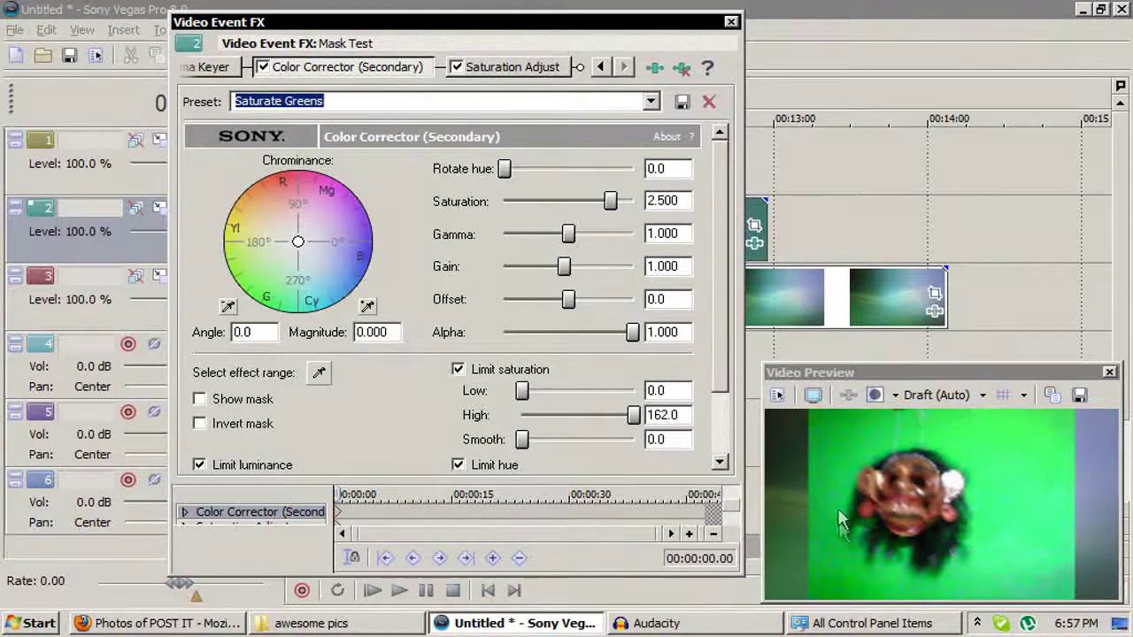
# - Sample the green backdrop as the Chroma Keyer colour, set low threshold to about 0.709 and high threshold to about 0.593, and play the result
pyautogui.click(221, 69)
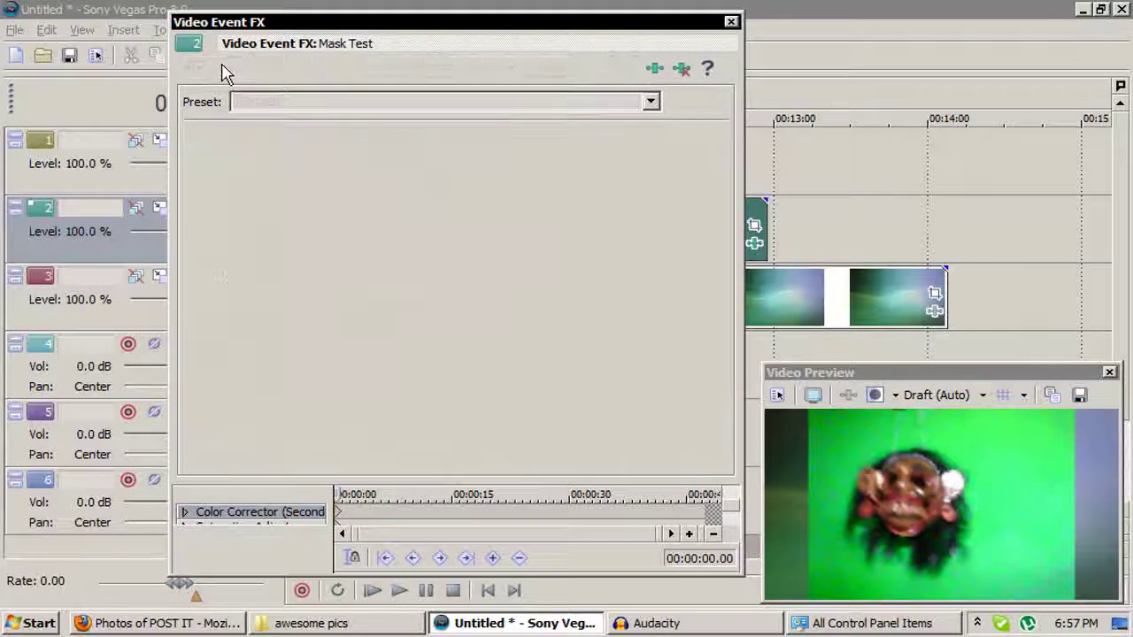
pyautogui.click(246, 262)
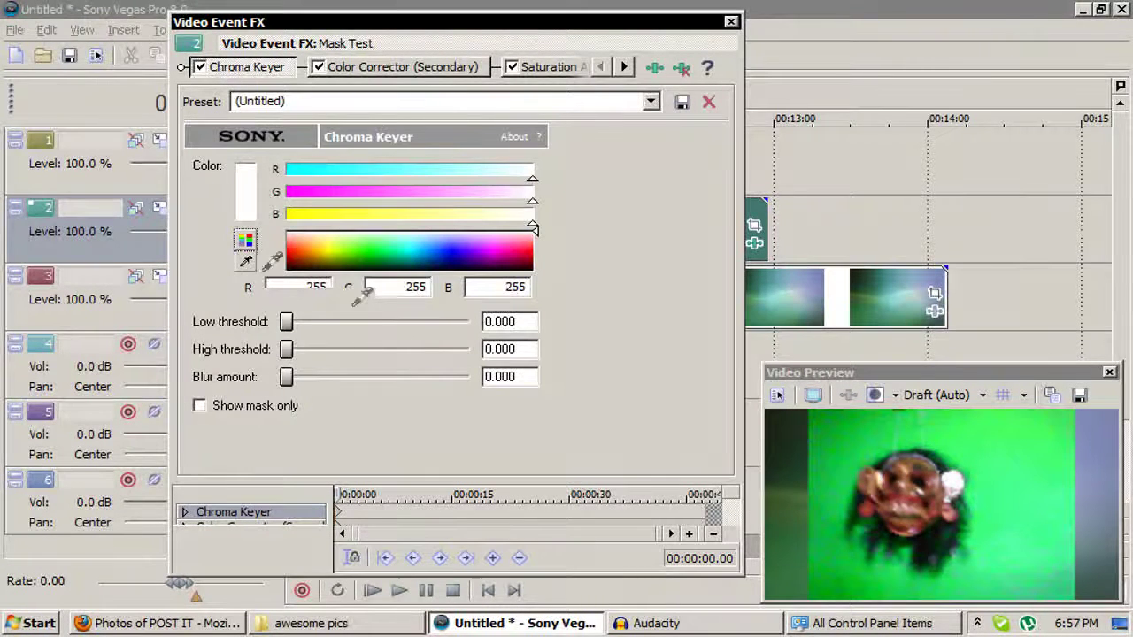
pyautogui.click(993, 459)
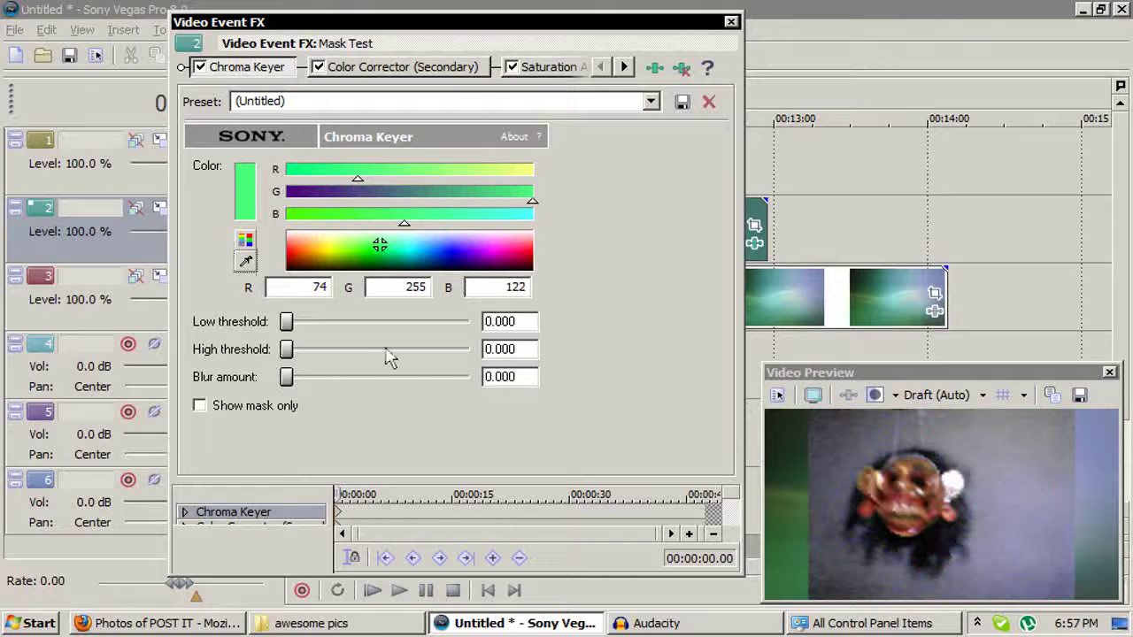
pyautogui.moveTo(290, 324); pyautogui.dragTo(420, 332)
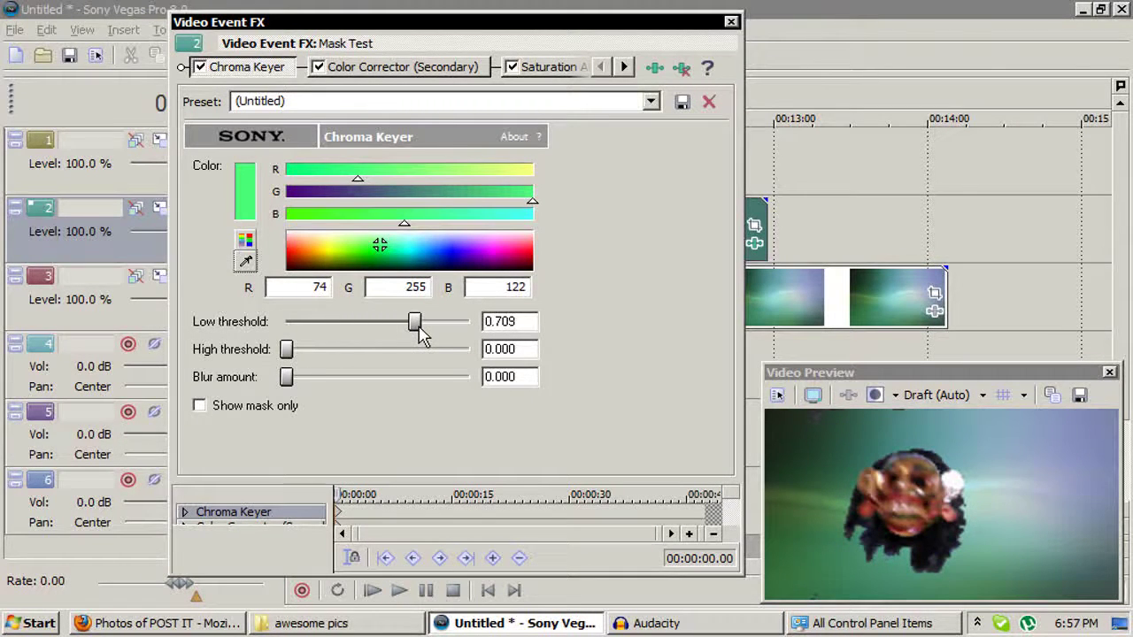
pyautogui.moveTo(292, 354); pyautogui.dragTo(399, 367)
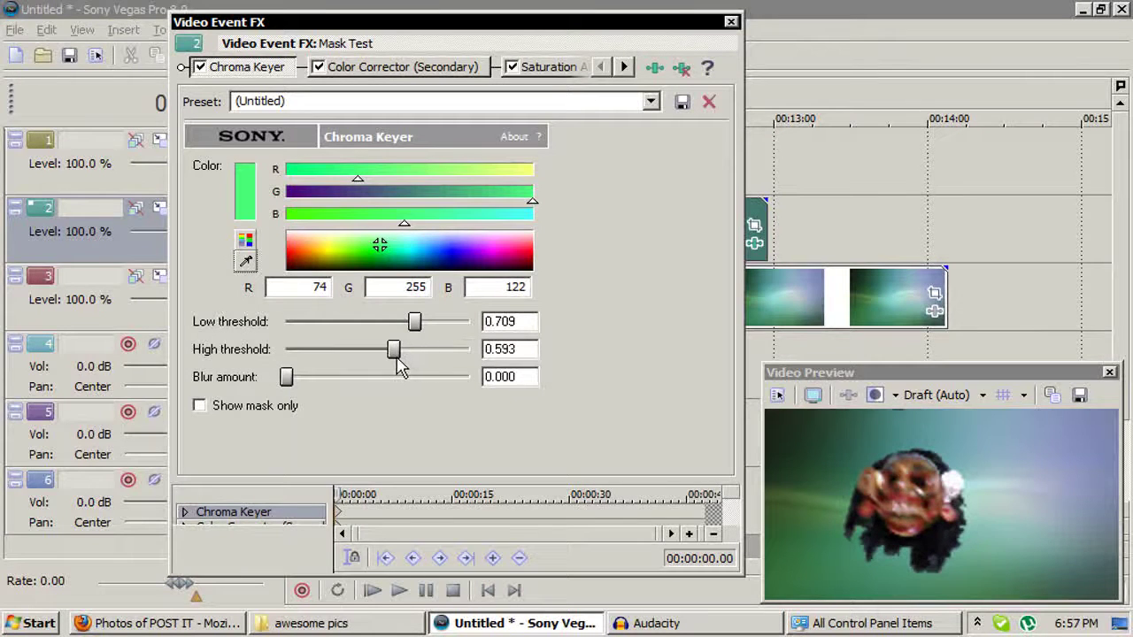
pyautogui.click(731, 20)
pyautogui.press('space')
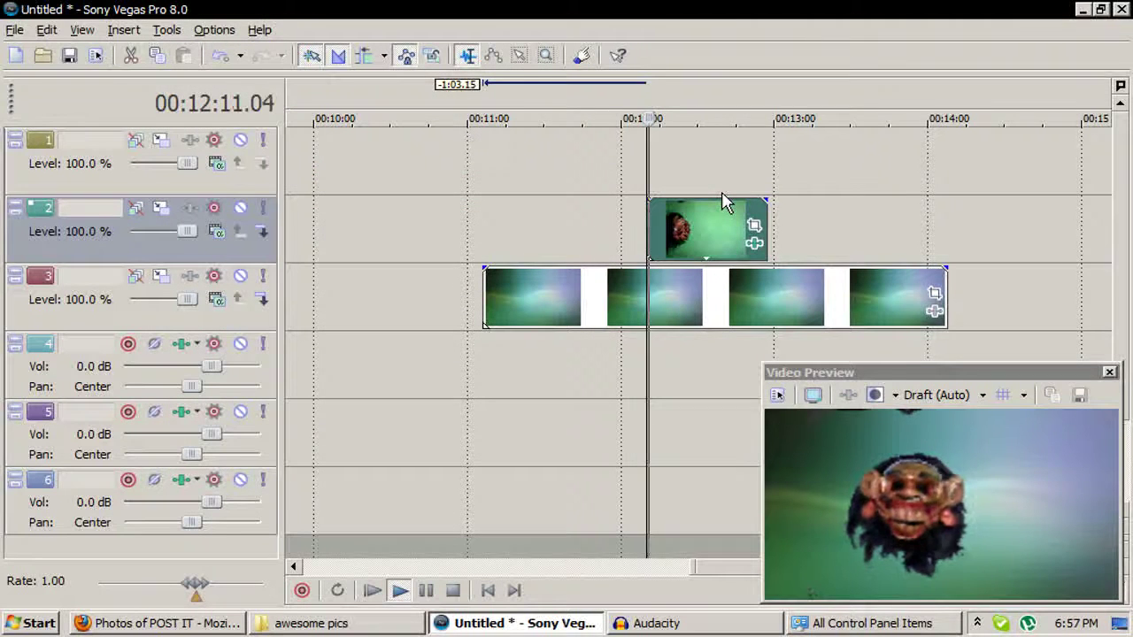
# - Set the blur amount of the mask clip's Chroma Keyer to about 0.224
pyautogui.click(754, 243)
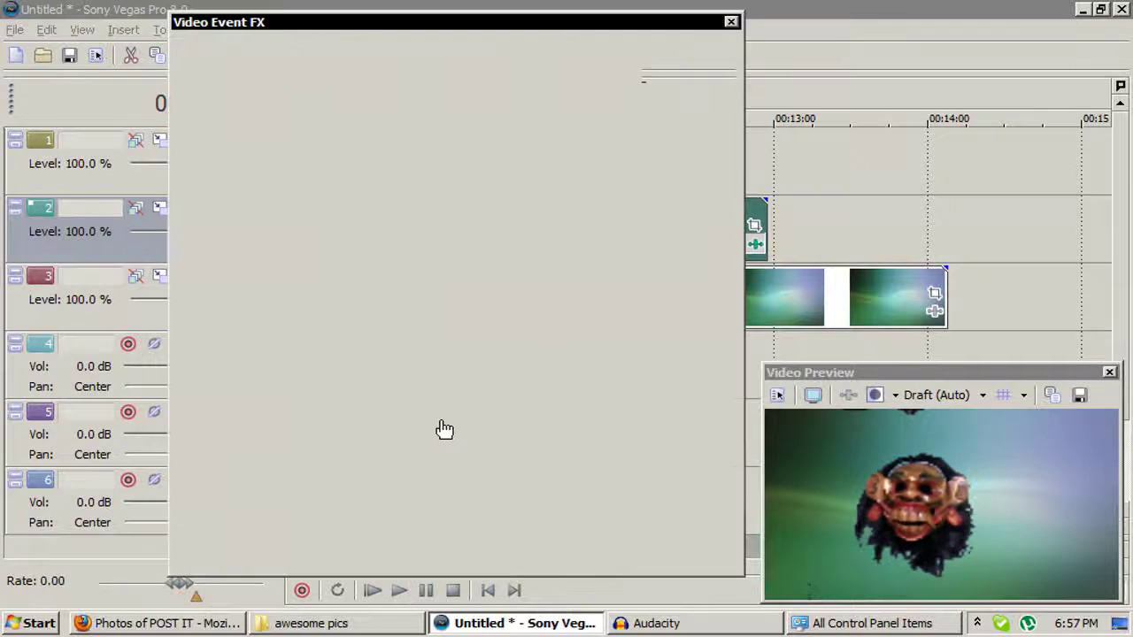
pyautogui.moveTo(280, 384); pyautogui.dragTo(329, 393)
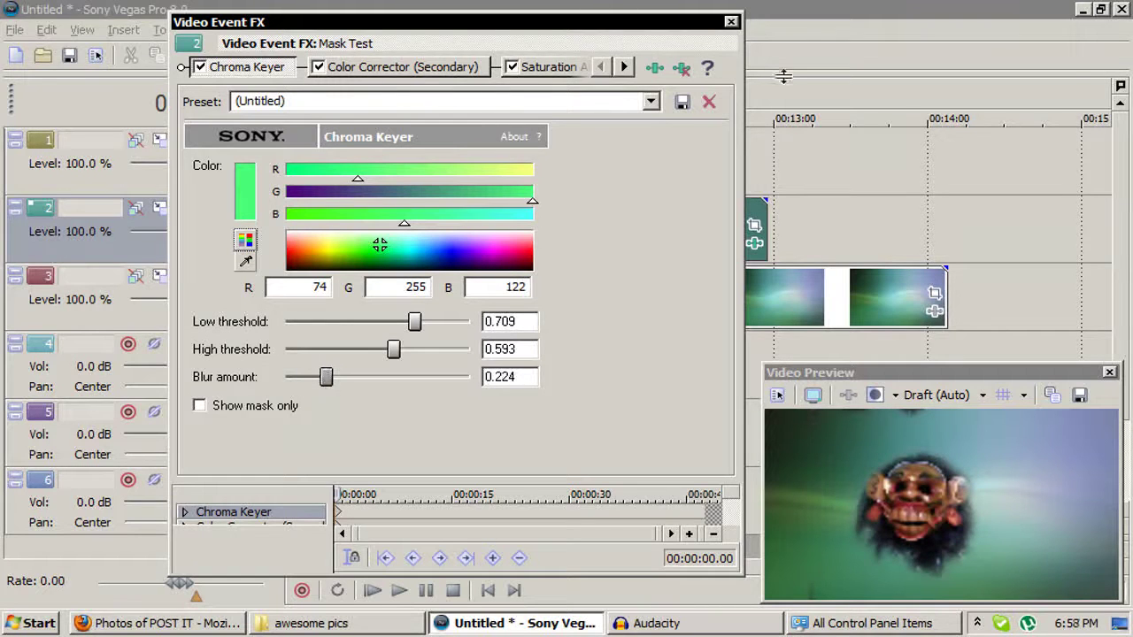
pyautogui.click(731, 21)
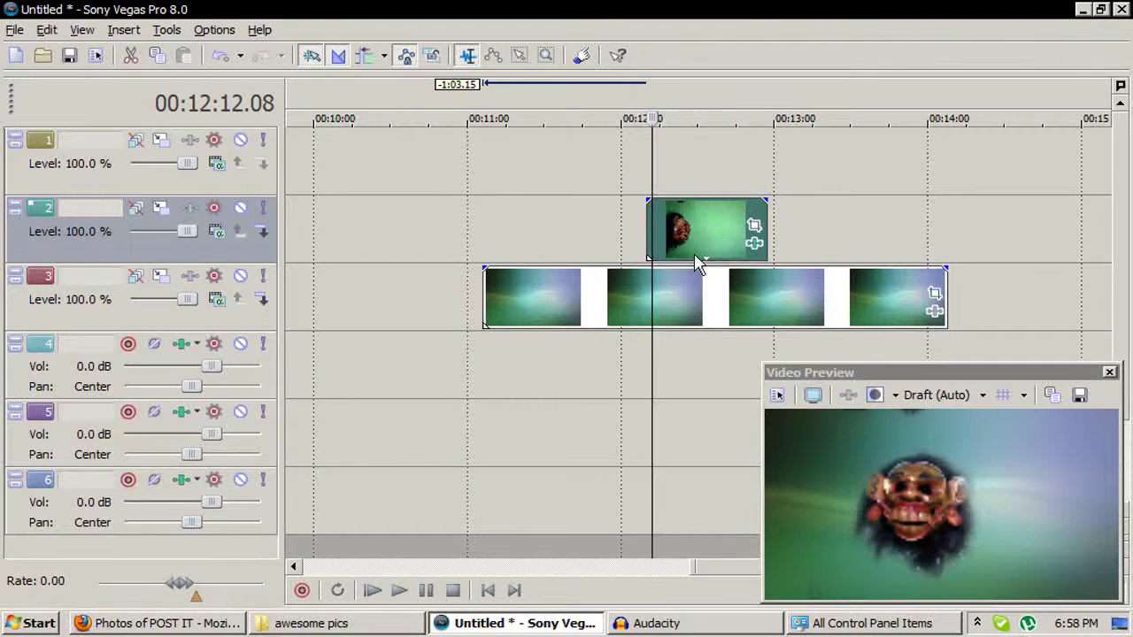
# - Play the later part of the mask clip to check the keyed edges against the background
pyautogui.click(697, 262)
pyautogui.click(723, 246)
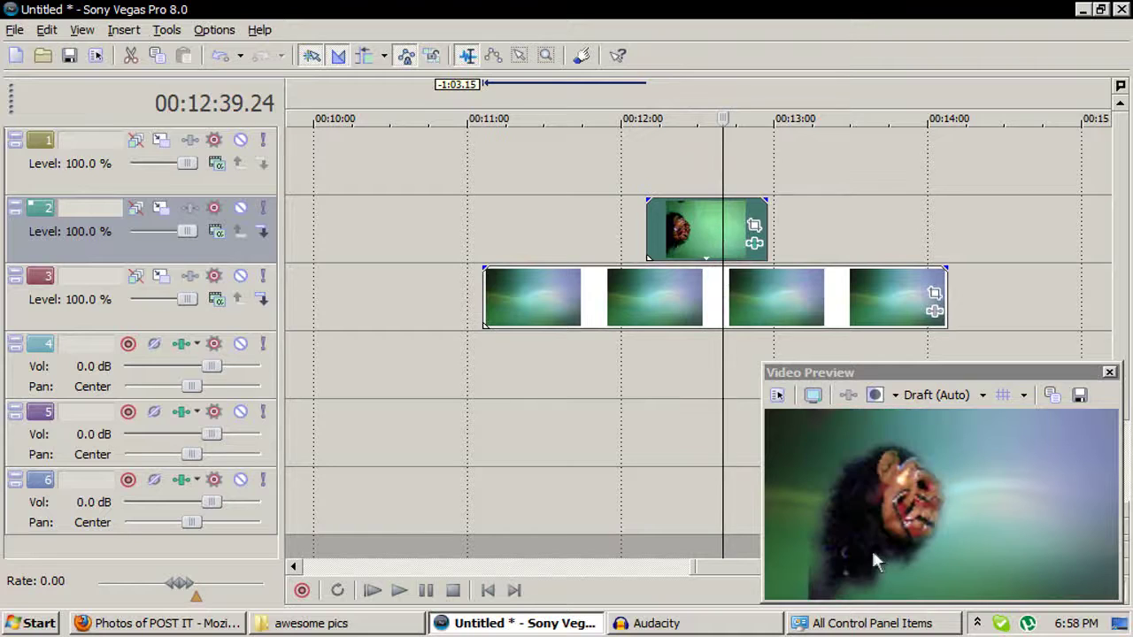
pyautogui.press('space')
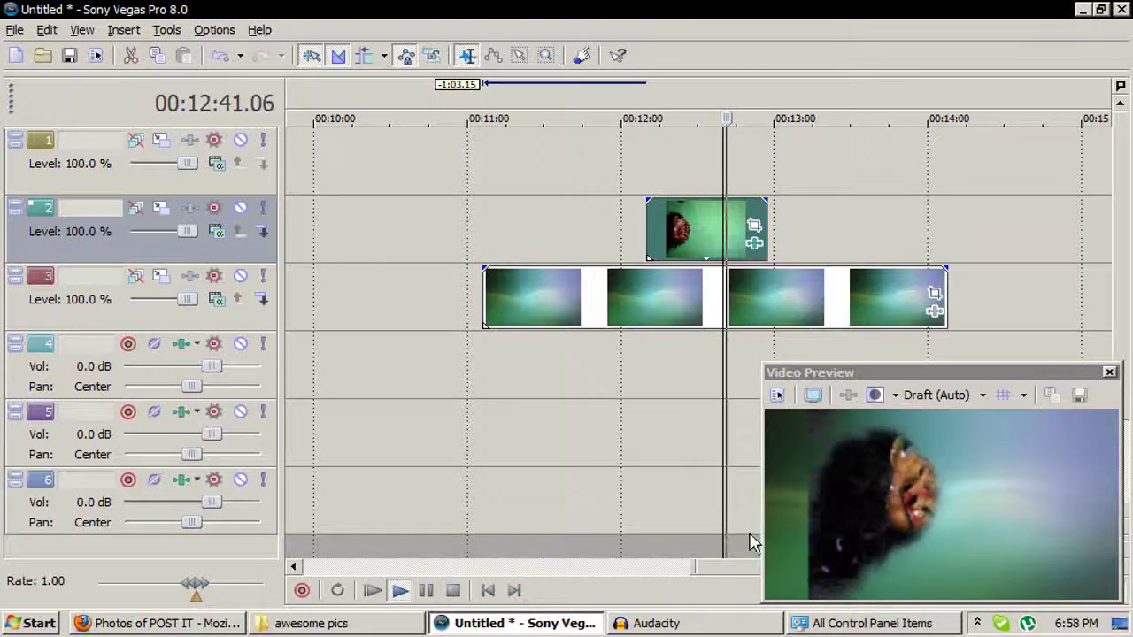
pyautogui.press('space')
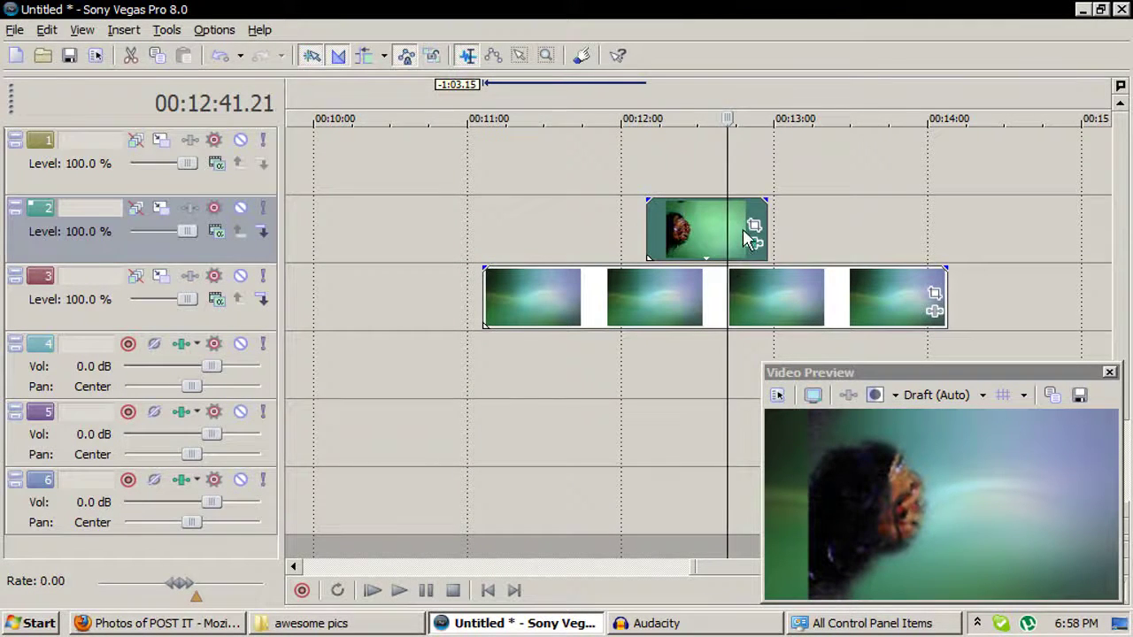
# - Set Maintain aspect ratio to No in the mask clip's Event Pan/Crop, and play the clip from its start
pyautogui.click(755, 232)
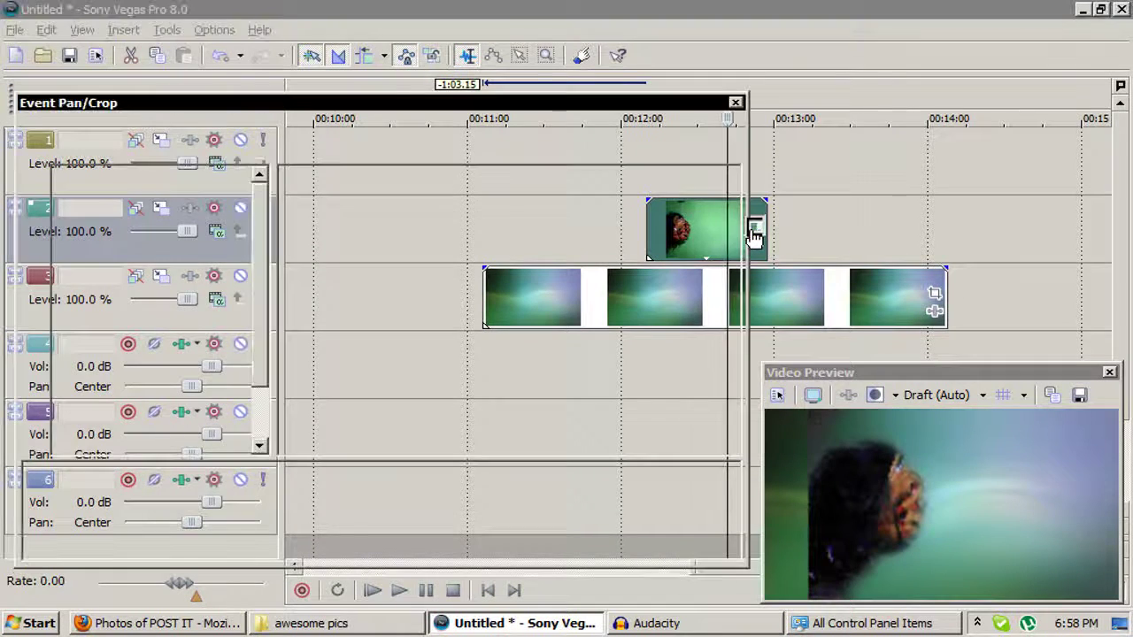
pyautogui.click(228, 408)
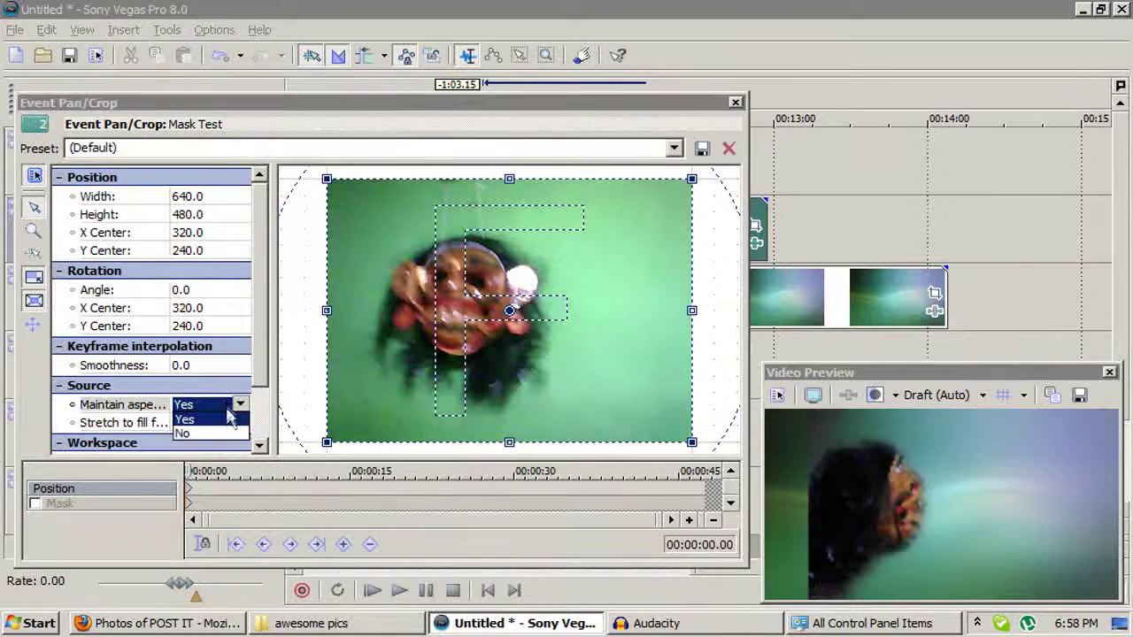
pyautogui.click(227, 439)
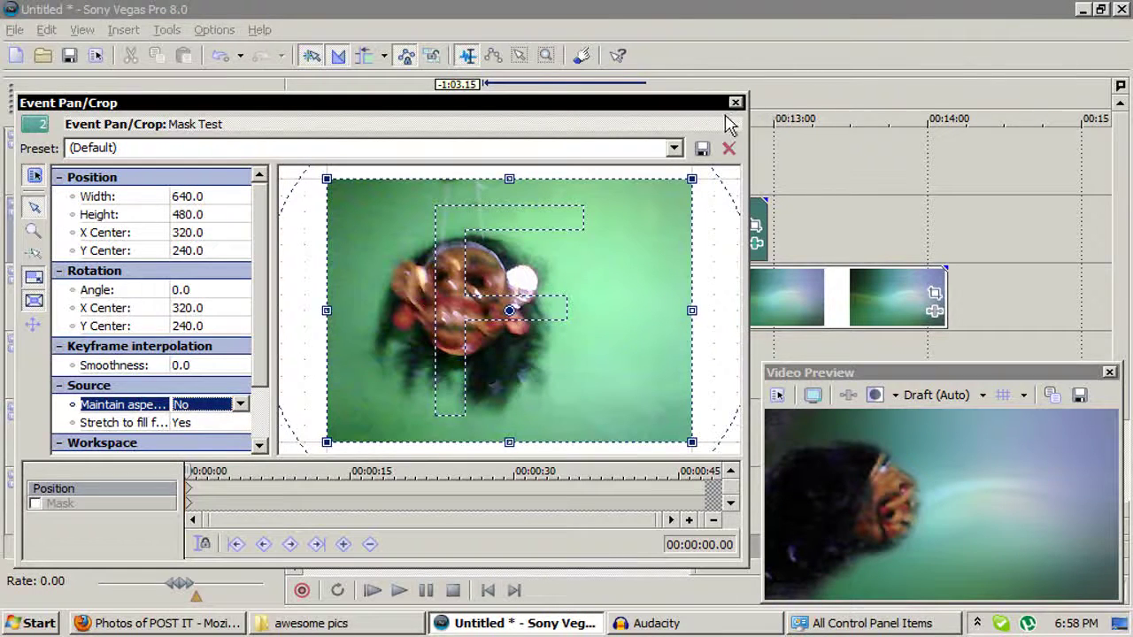
pyautogui.click(735, 104)
pyautogui.click(649, 215)
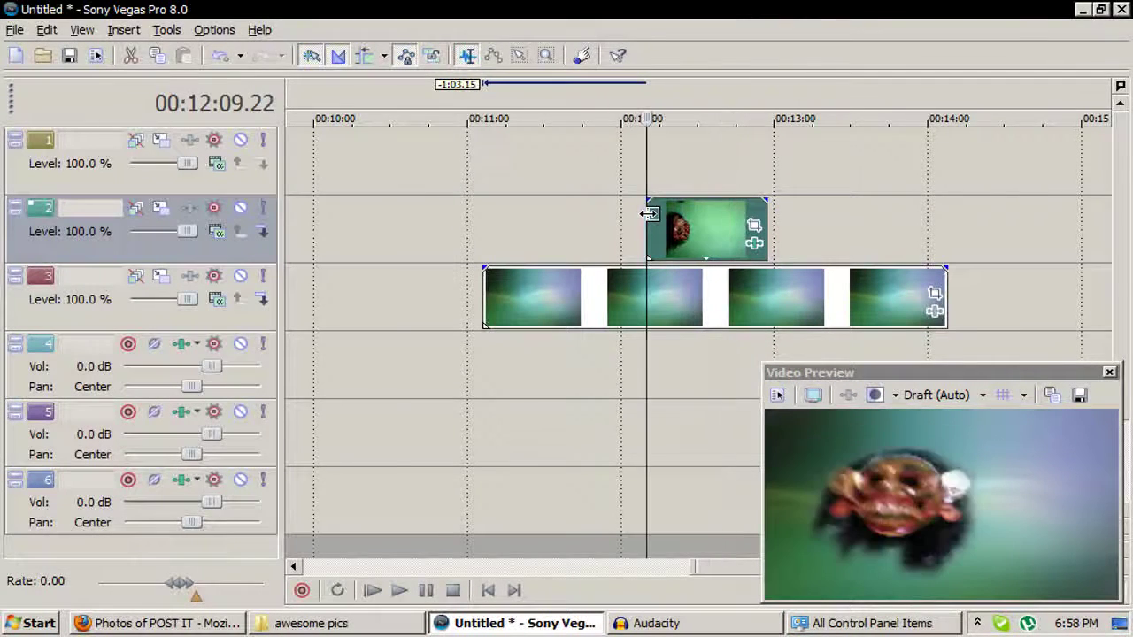
pyautogui.press('space')
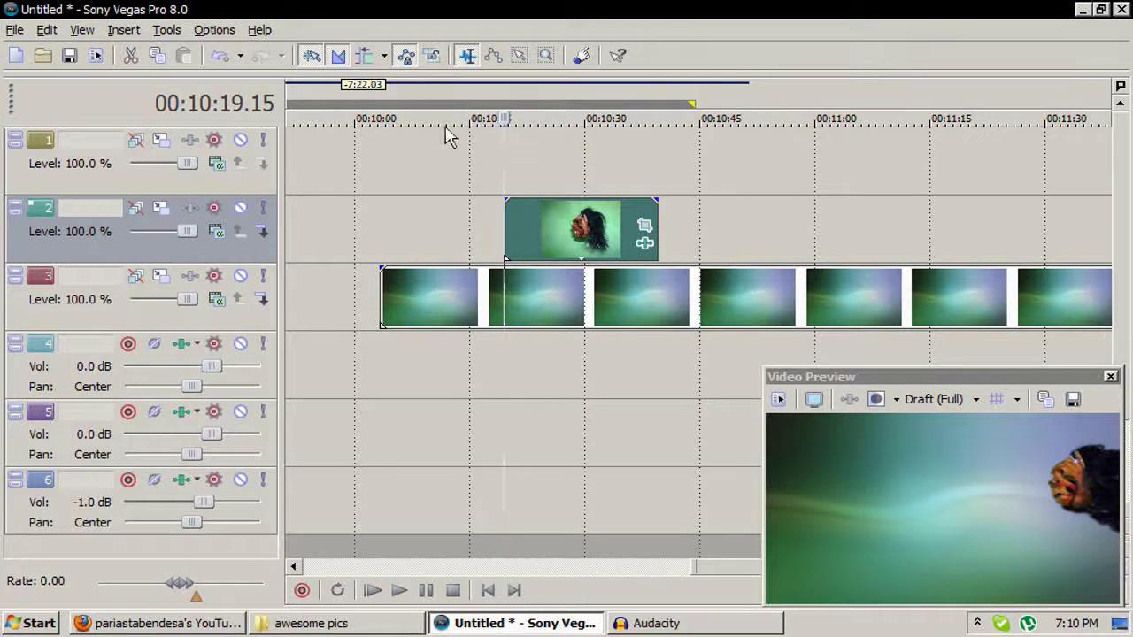
# - Restore the mask clip's Event Pan/Crop frame to its default size and position
pyautogui.click(644, 244)
pyautogui.rightClick(620, 239)
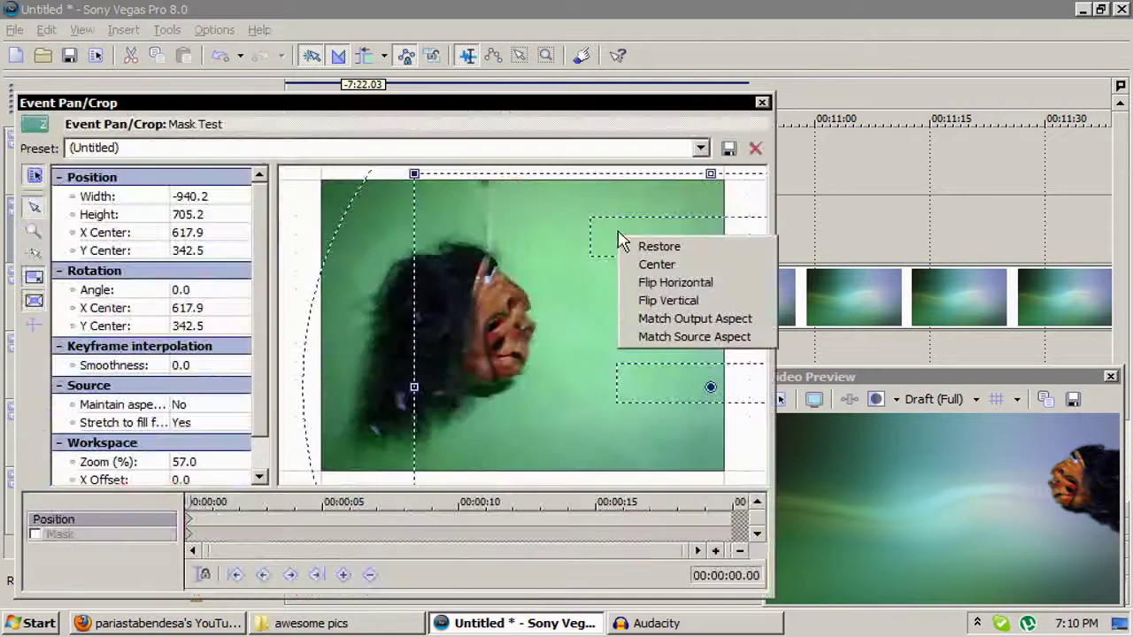
pyautogui.click(659, 247)
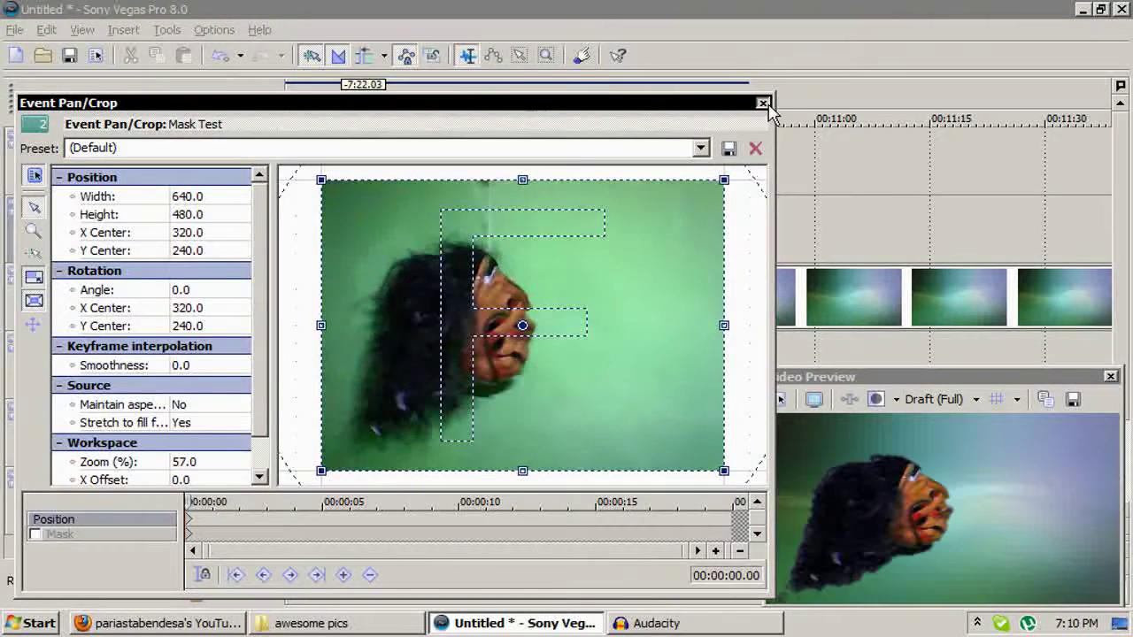
pyautogui.click(762, 103)
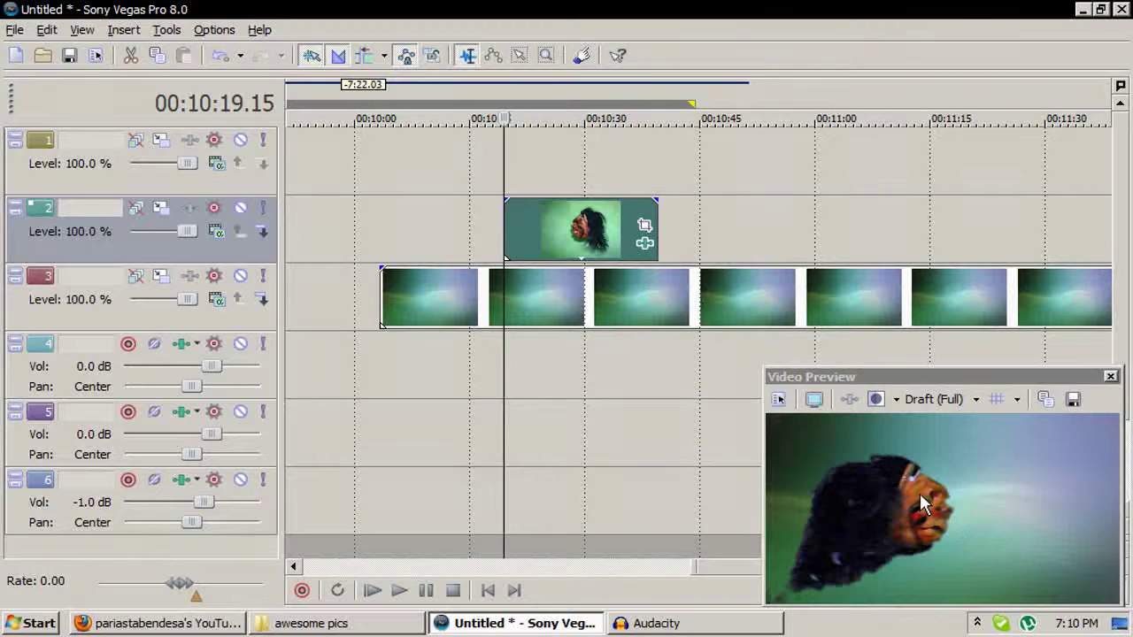
# - Keep Maintain aspect ratio at No and enlarge the mask clip's crop frame to about 1,092.7 by 819.6
pyautogui.click(644, 233)
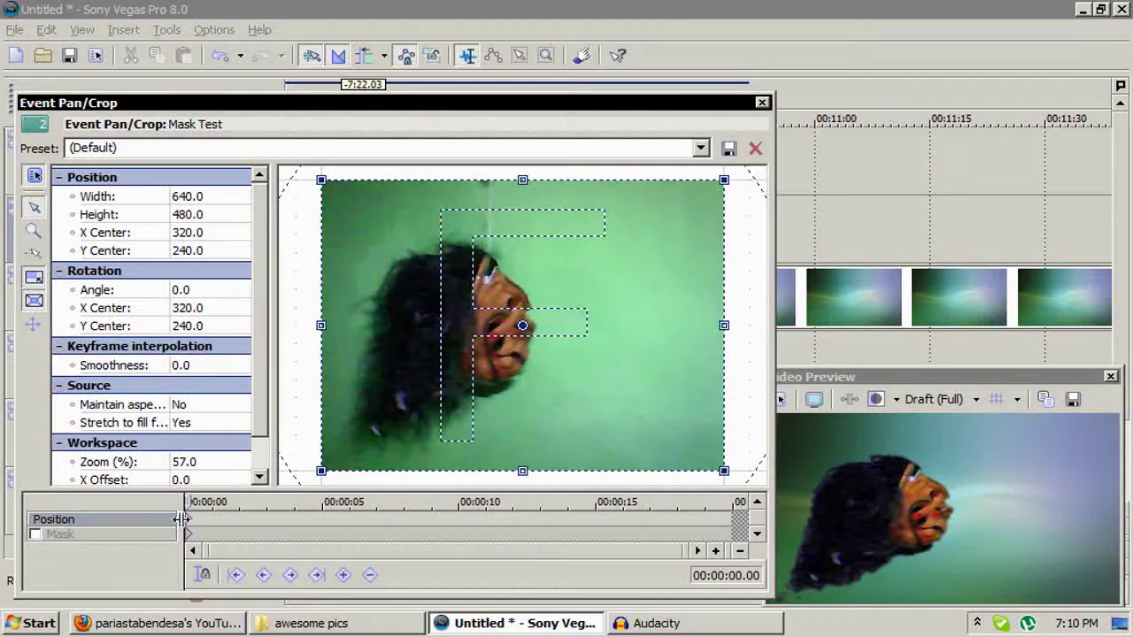
pyautogui.scroll(-3, 479, 301)
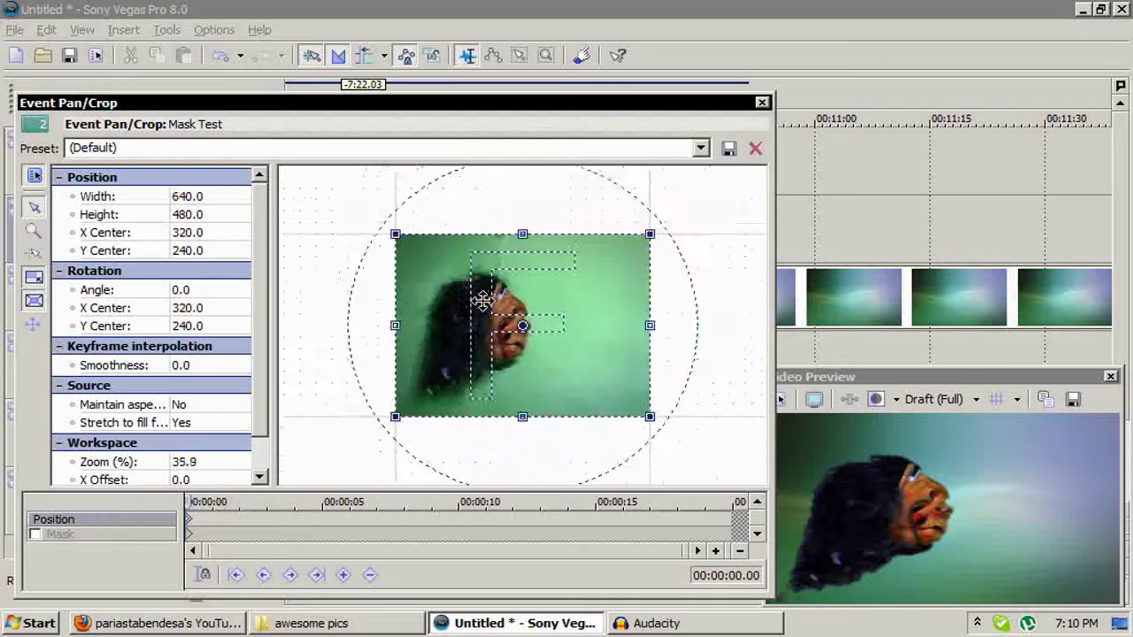
pyautogui.click(179, 405)
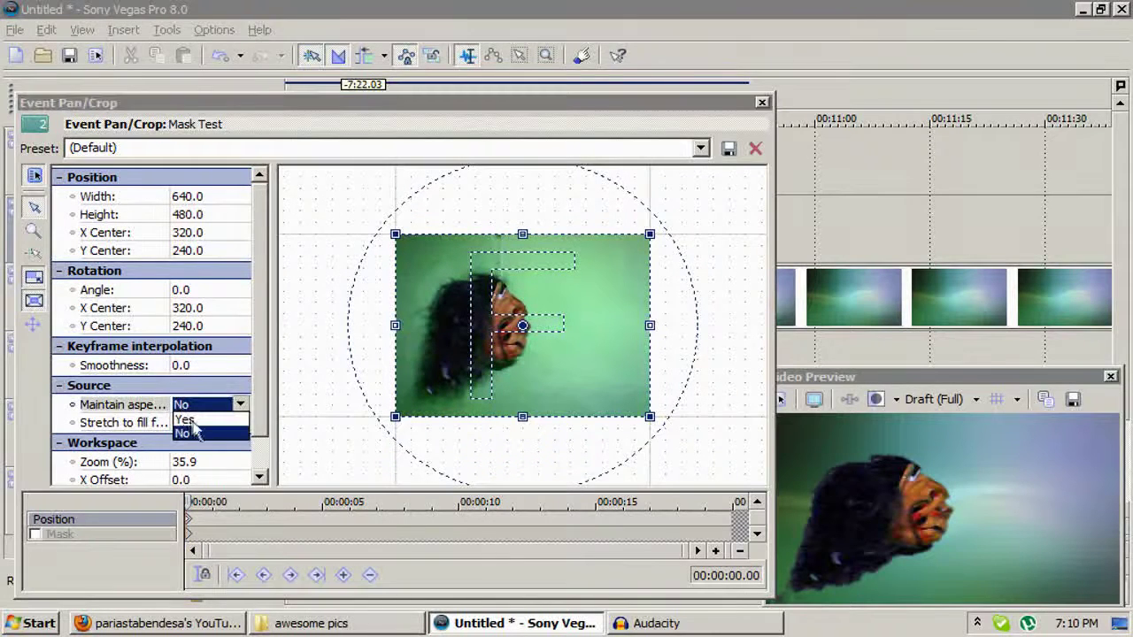
pyautogui.click(187, 432)
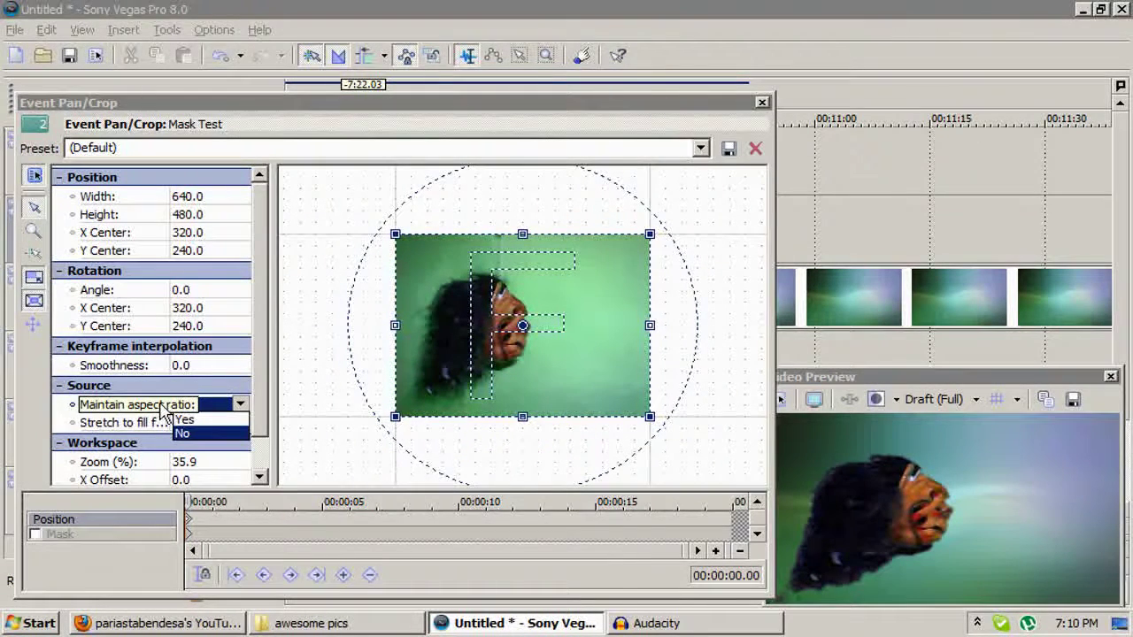
pyautogui.click(192, 447)
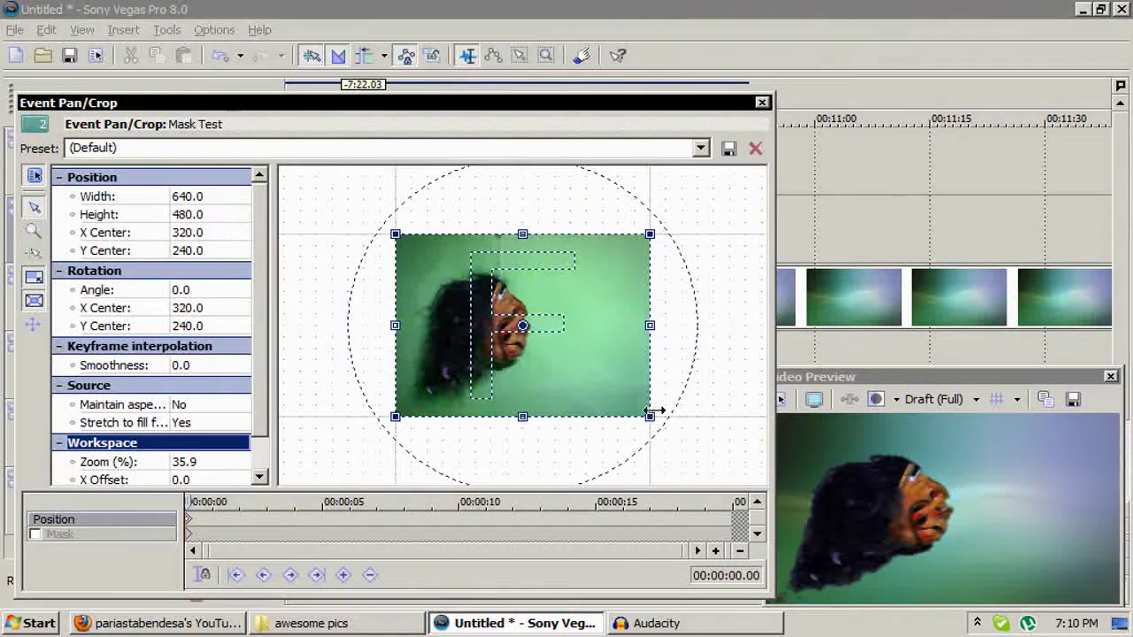
pyautogui.moveTo(646, 417); pyautogui.dragTo(742, 480)
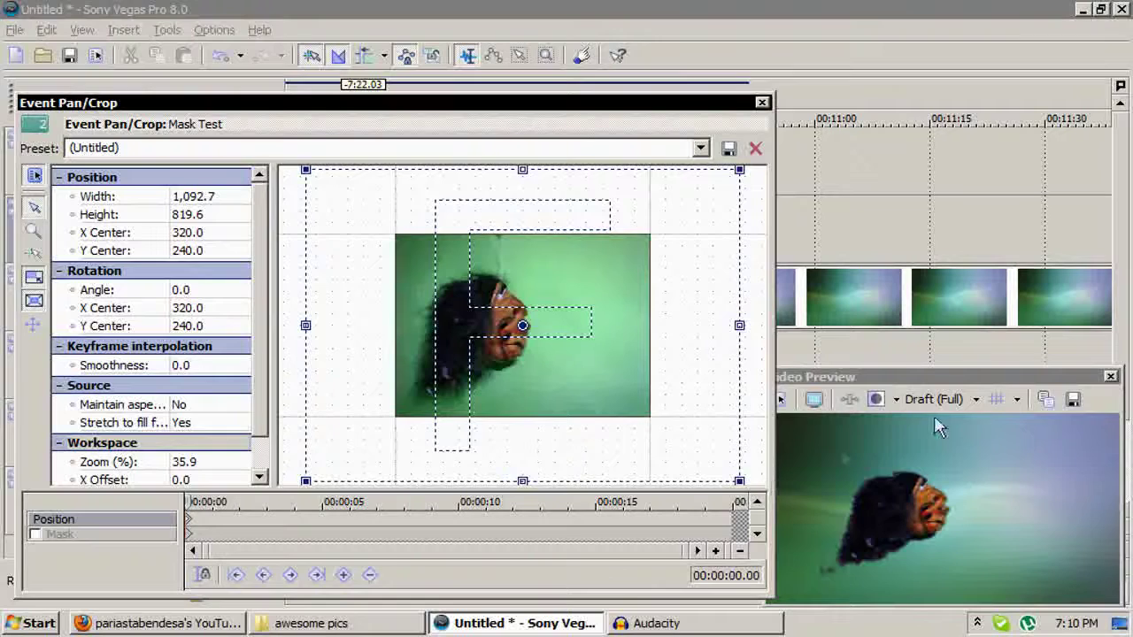
# - Set the video preview quality to Draft (Auto)
pyautogui.click(977, 399)
pyautogui.moveTo(999, 426)
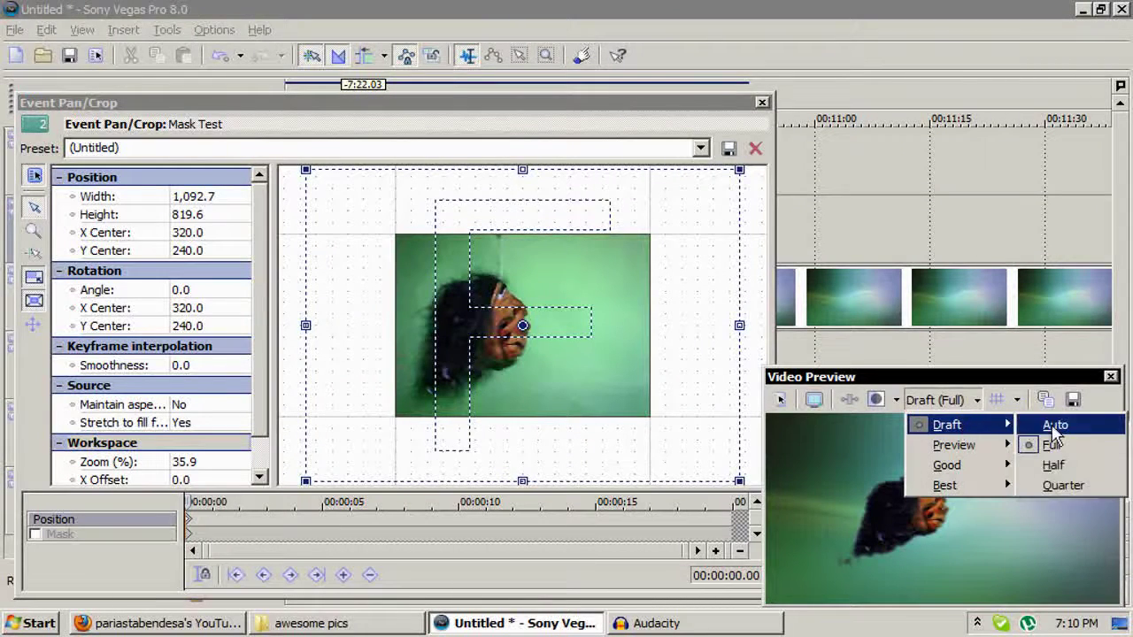
pyautogui.click(1043, 424)
# - Shrink the mask clip's crop frame to about 854.3 by 640.7 and move its centre to about X -15.6, Y 226.8
pyautogui.scroll(-2, 627, 373)
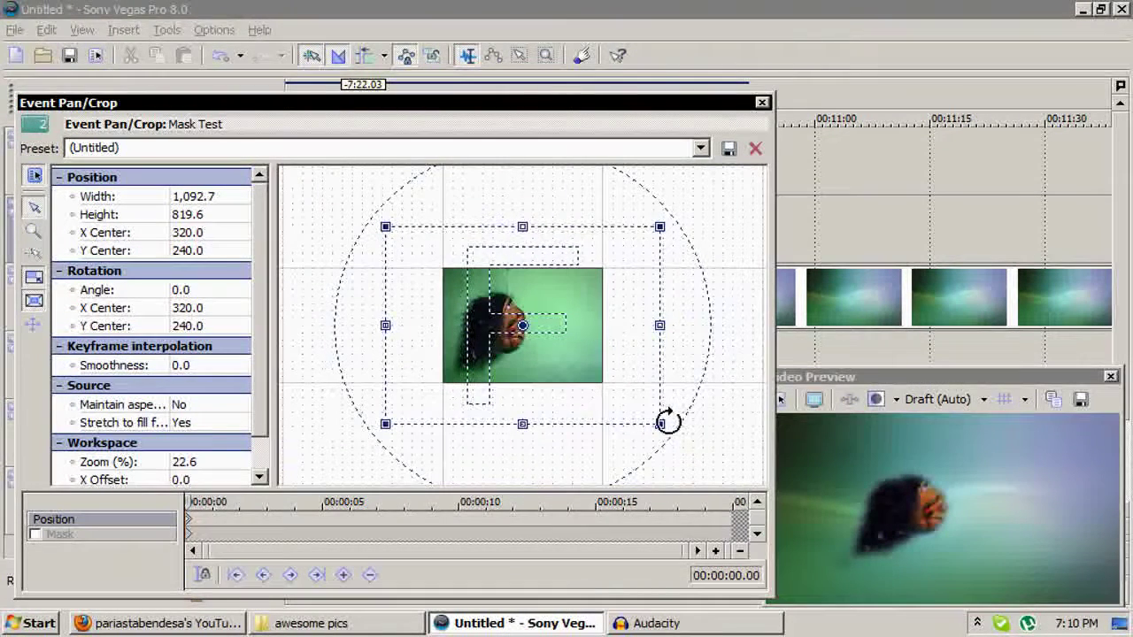
pyautogui.moveTo(660, 425); pyautogui.dragTo(629, 405)
pyautogui.moveTo(546, 333); pyautogui.dragTo(471, 337)
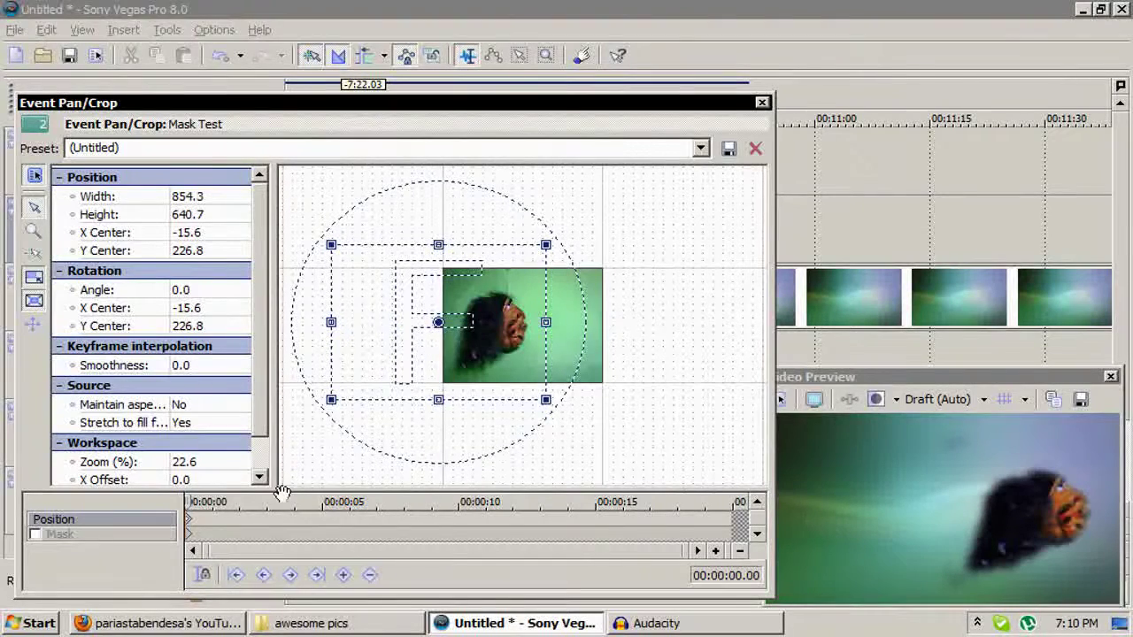
# - Add a Pan/Crop position keyframe at 00:00:01.14 with the mask clip's crop frame centred at about X 461.3, Y 231.2
pyautogui.scroll(3, 232, 536)
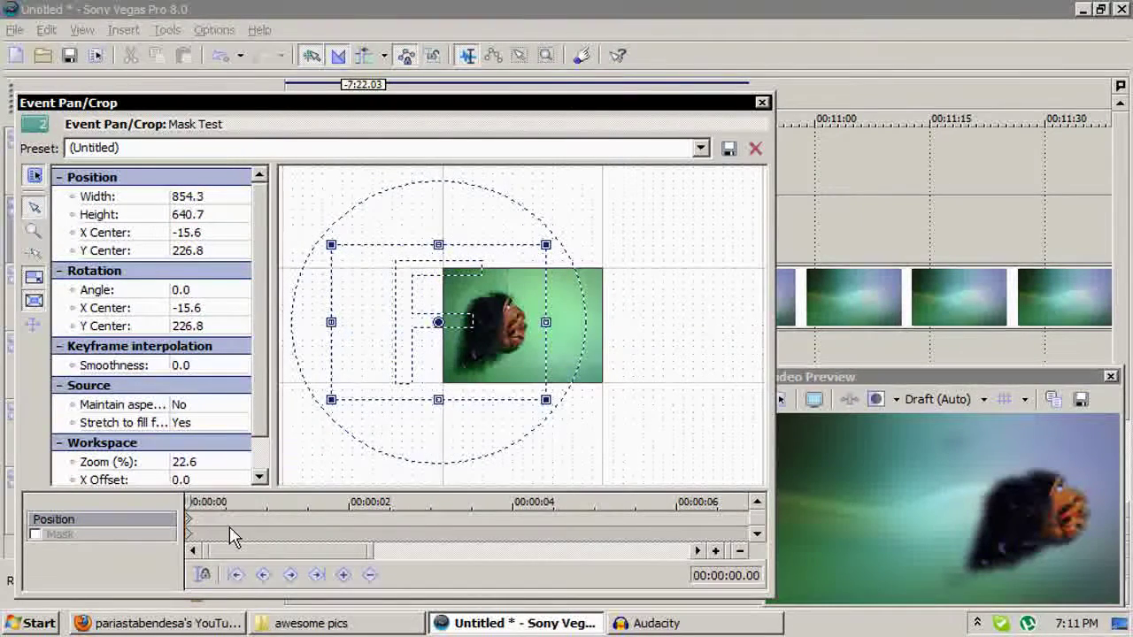
pyautogui.scroll(2, 232, 537)
pyautogui.click(246, 532)
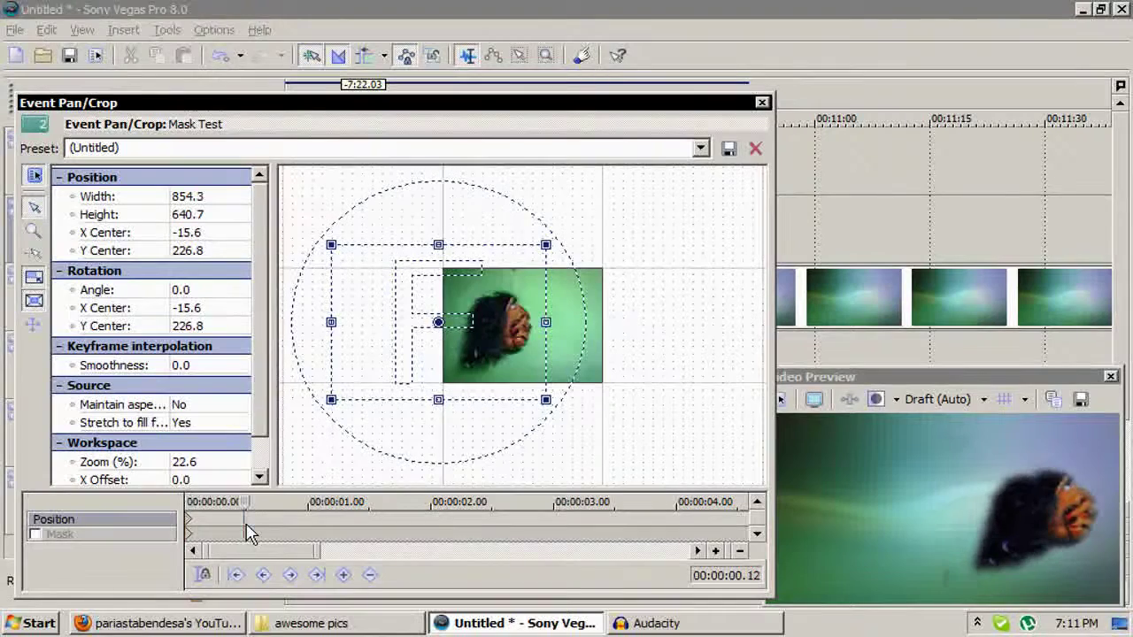
pyautogui.click(193, 528)
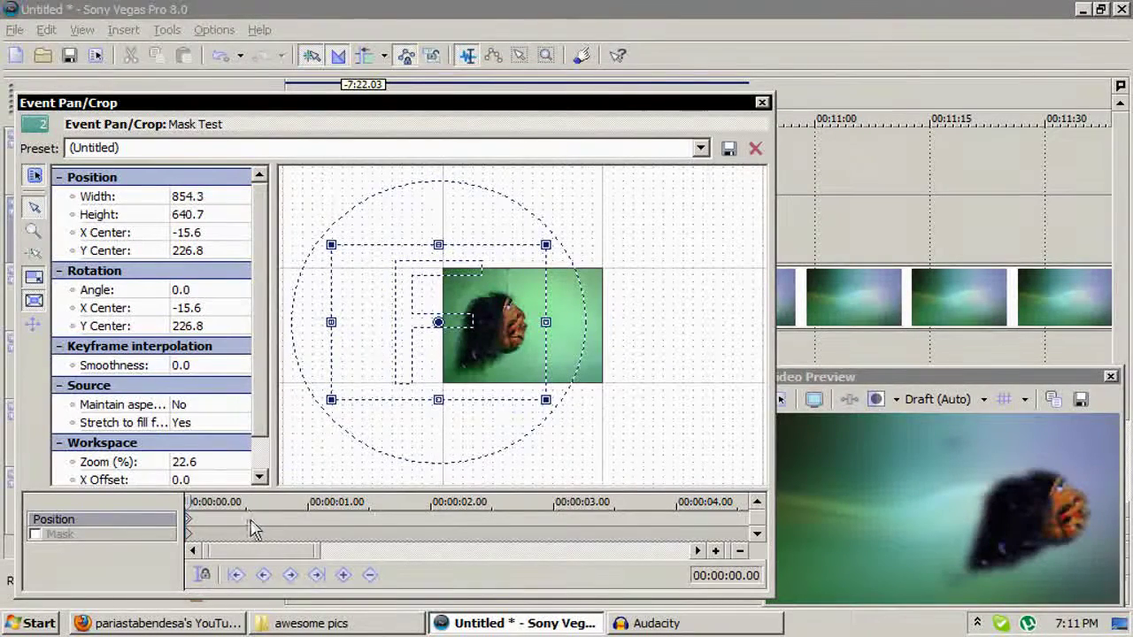
pyautogui.click(283, 529)
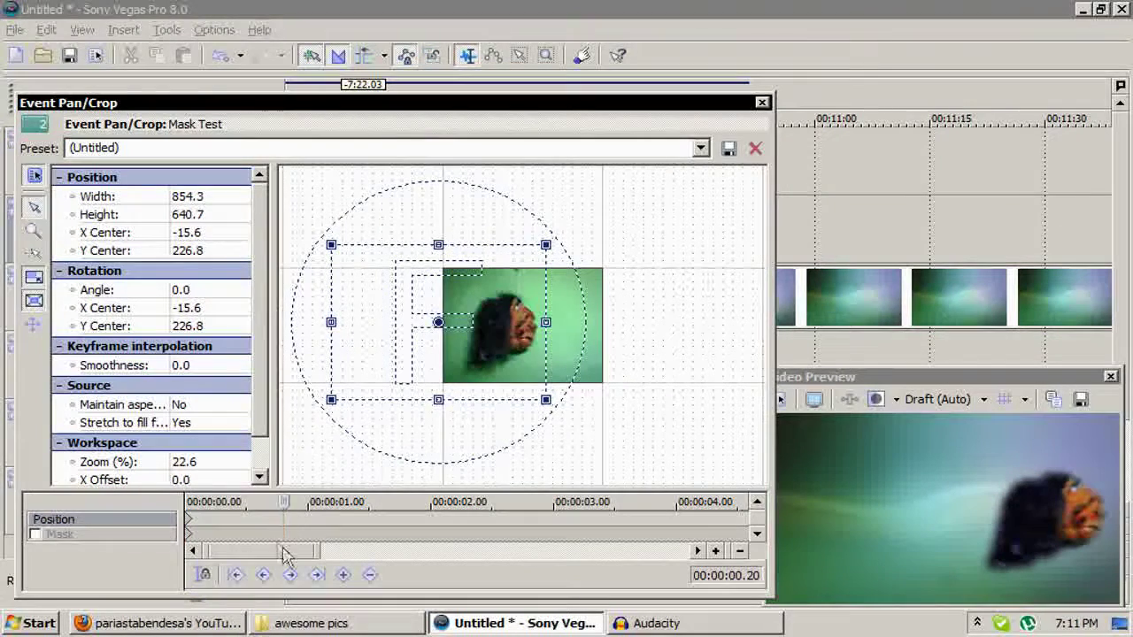
pyautogui.click(194, 526)
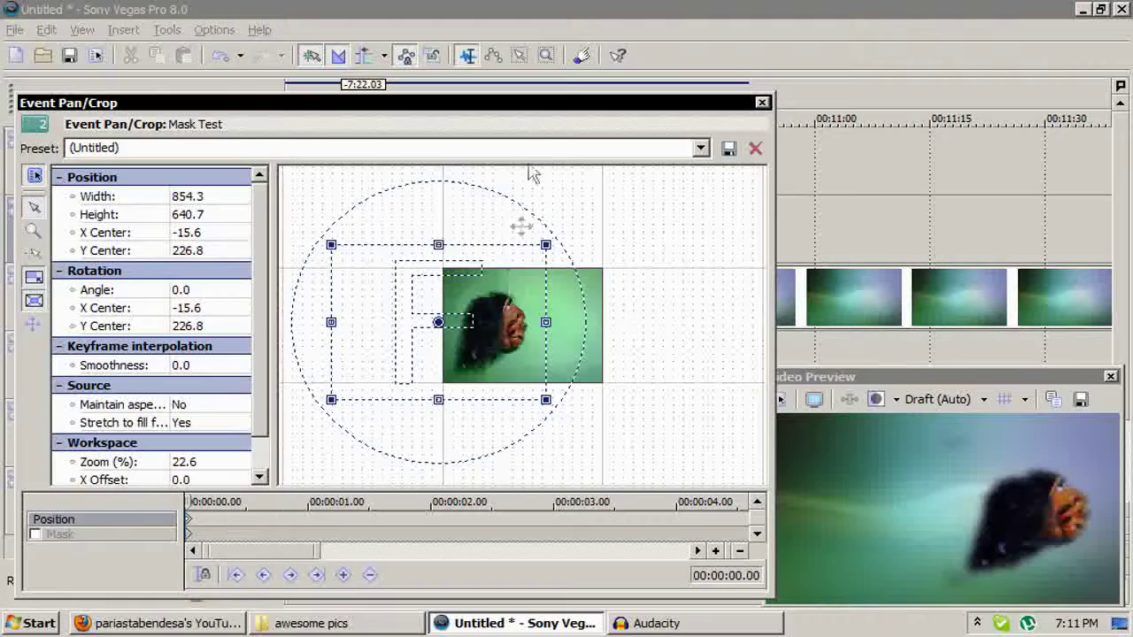
pyautogui.click(375, 534)
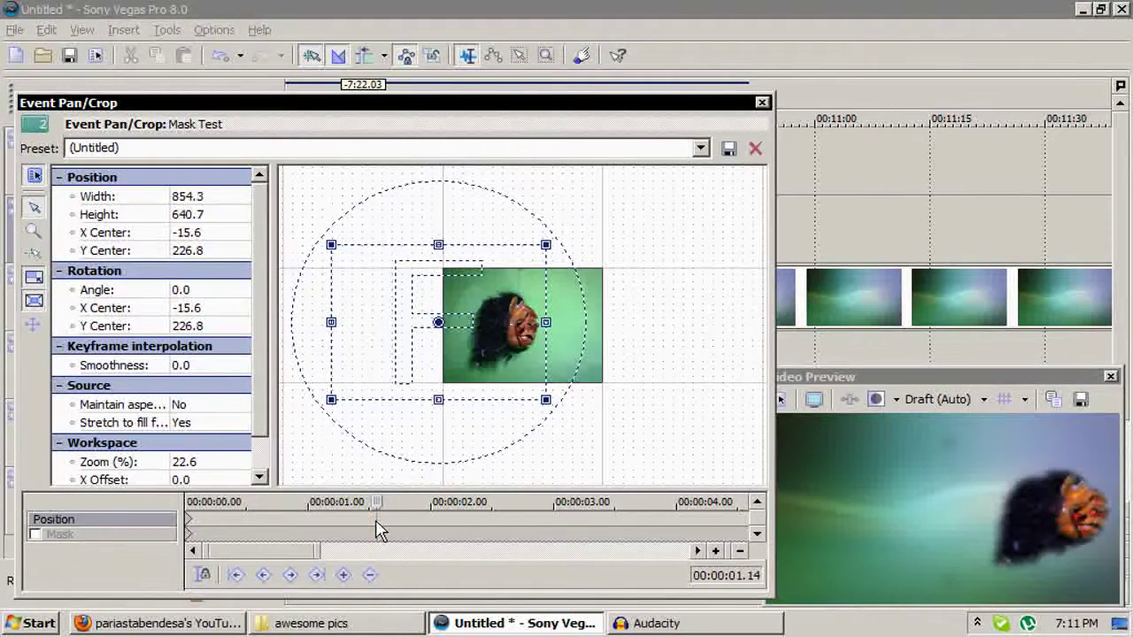
pyautogui.moveTo(373, 329); pyautogui.dragTo(494, 329)
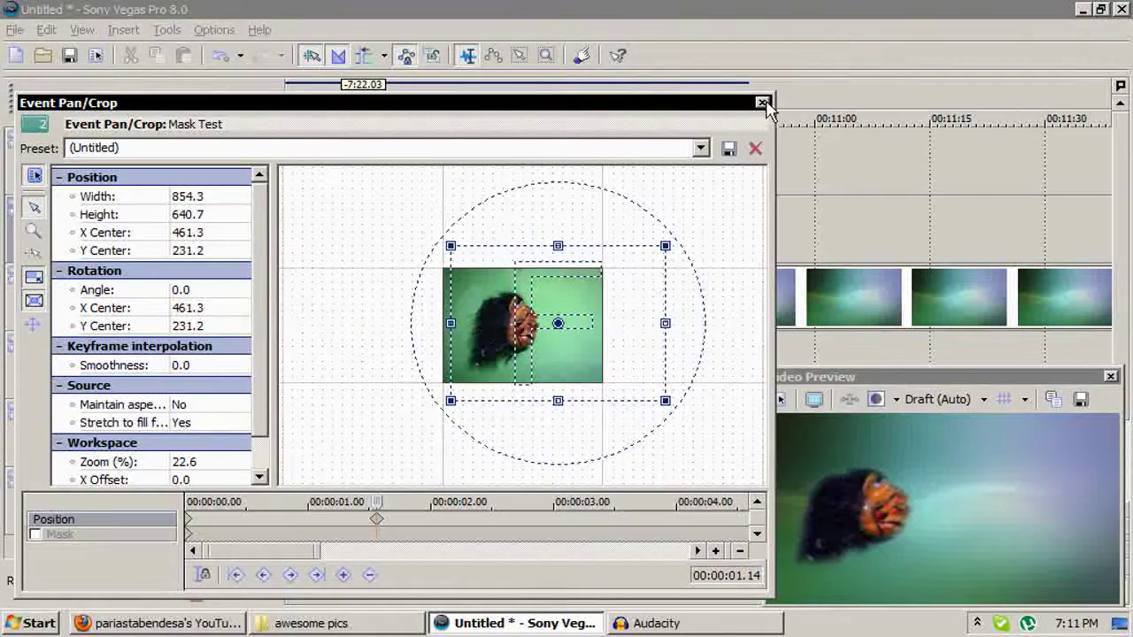
pyautogui.click(762, 103)
# - Play the mask clip from its beginning to preview the keyframed movement across the background, and stop playback
pyautogui.click(493, 259)
pyautogui.click(509, 235)
pyautogui.press('space')
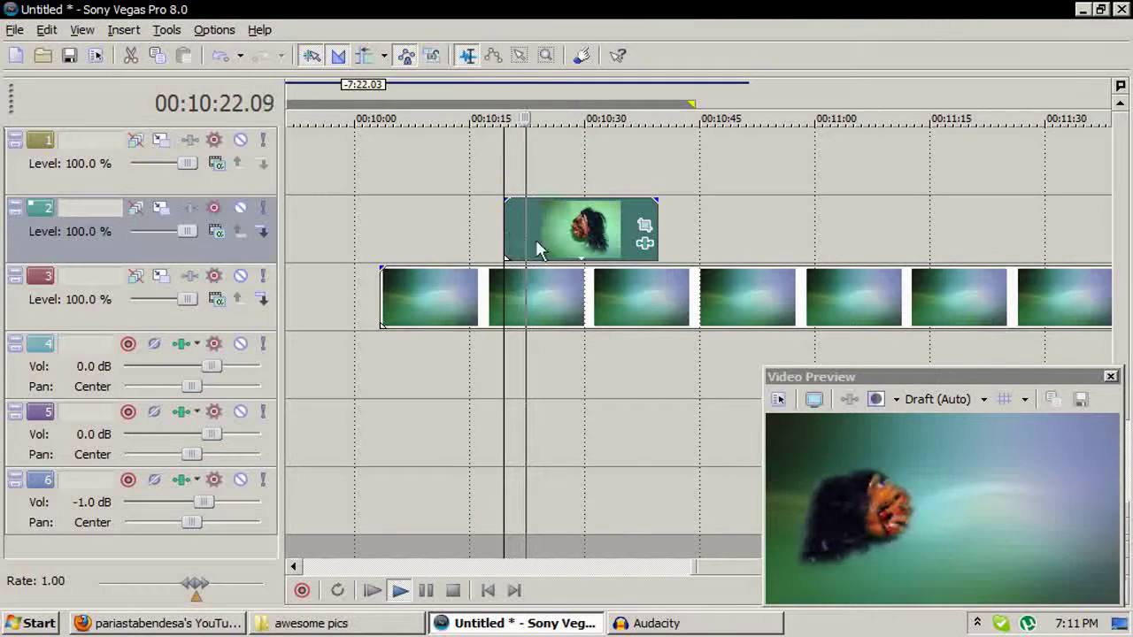
pyautogui.press('space')
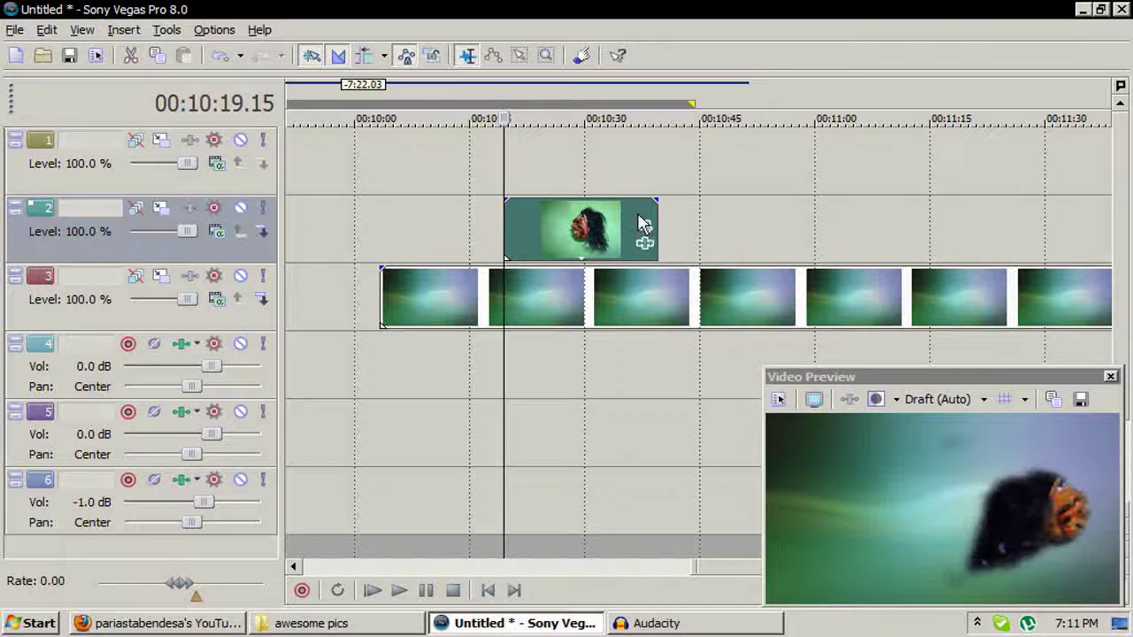
# - Add the Sony Invert effect to the mask clip's effect chain and set its blend amount to 1.000
pyautogui.click(645, 239)
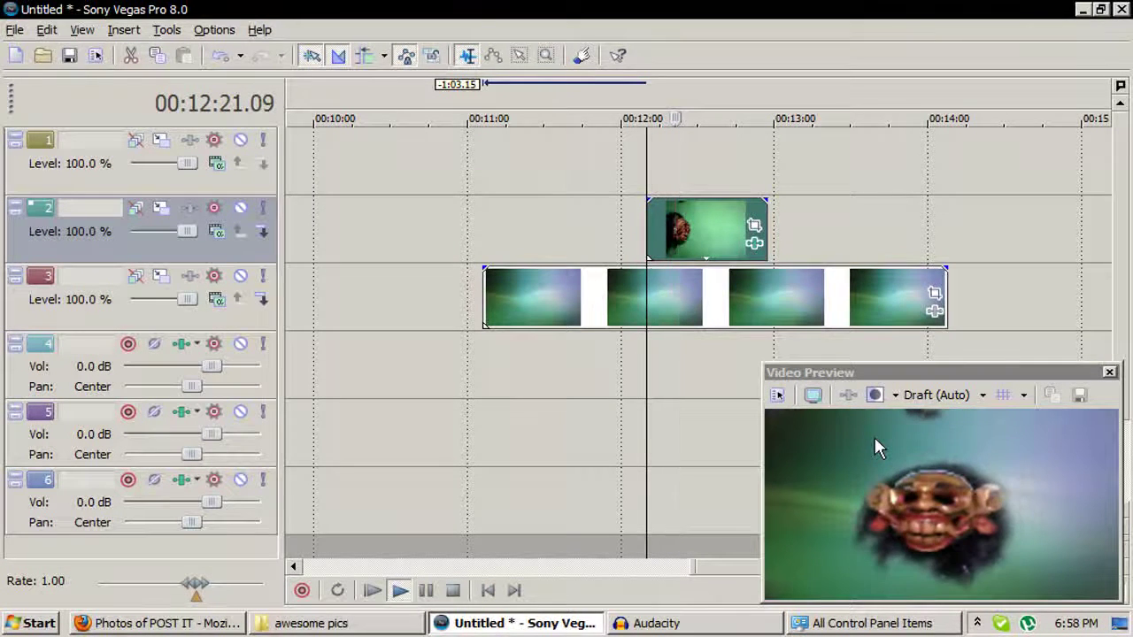
pyautogui.press('Return')
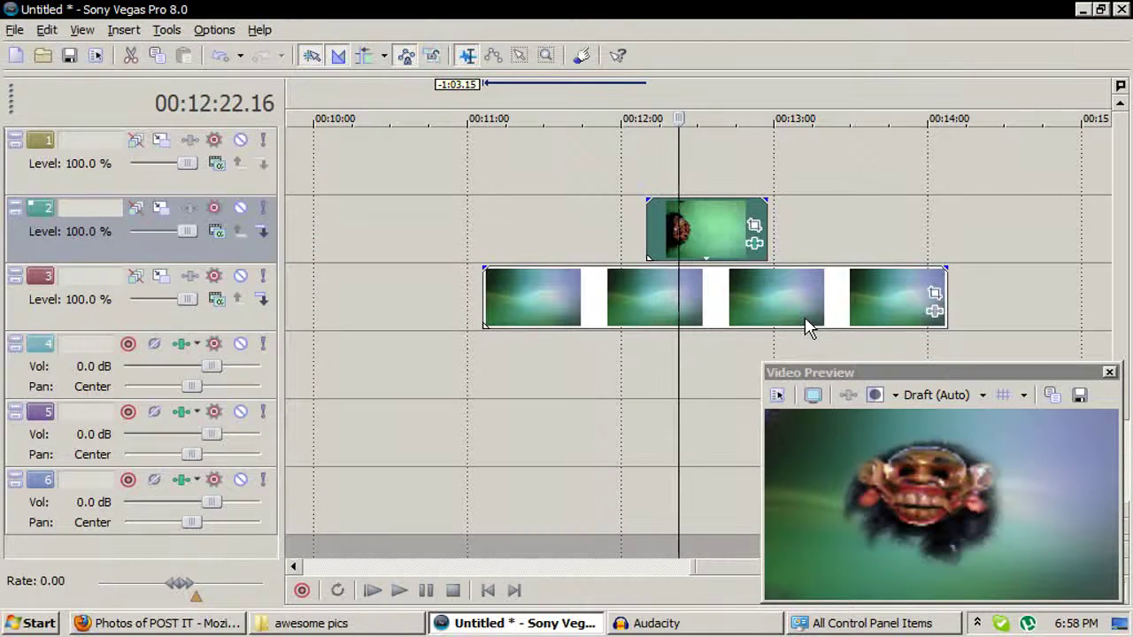
pyautogui.click(754, 244)
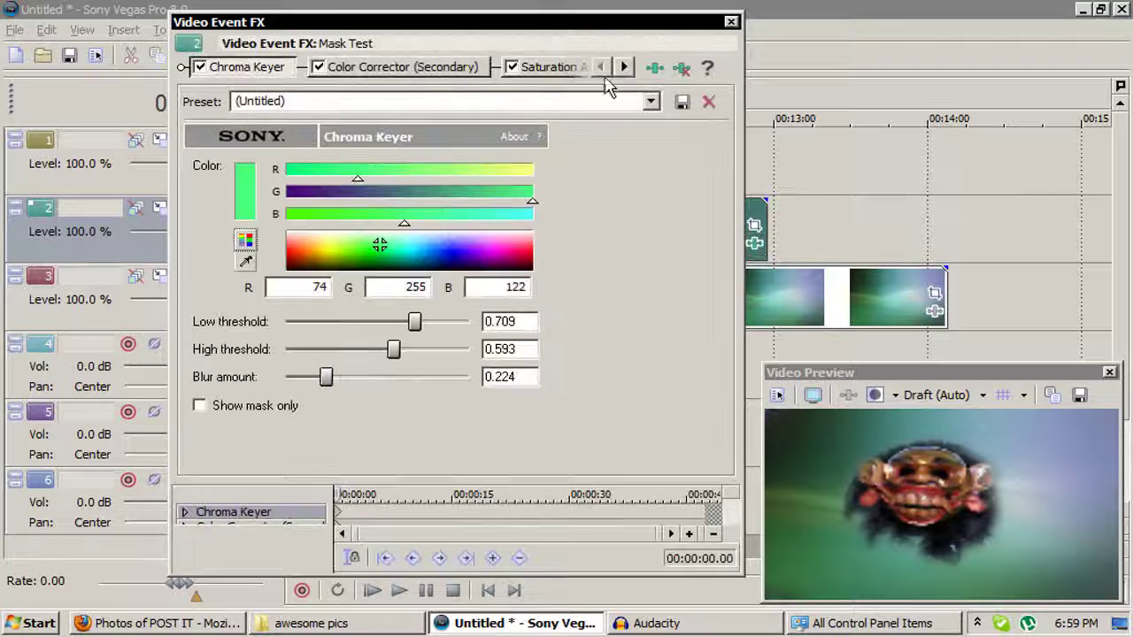
pyautogui.click(654, 68)
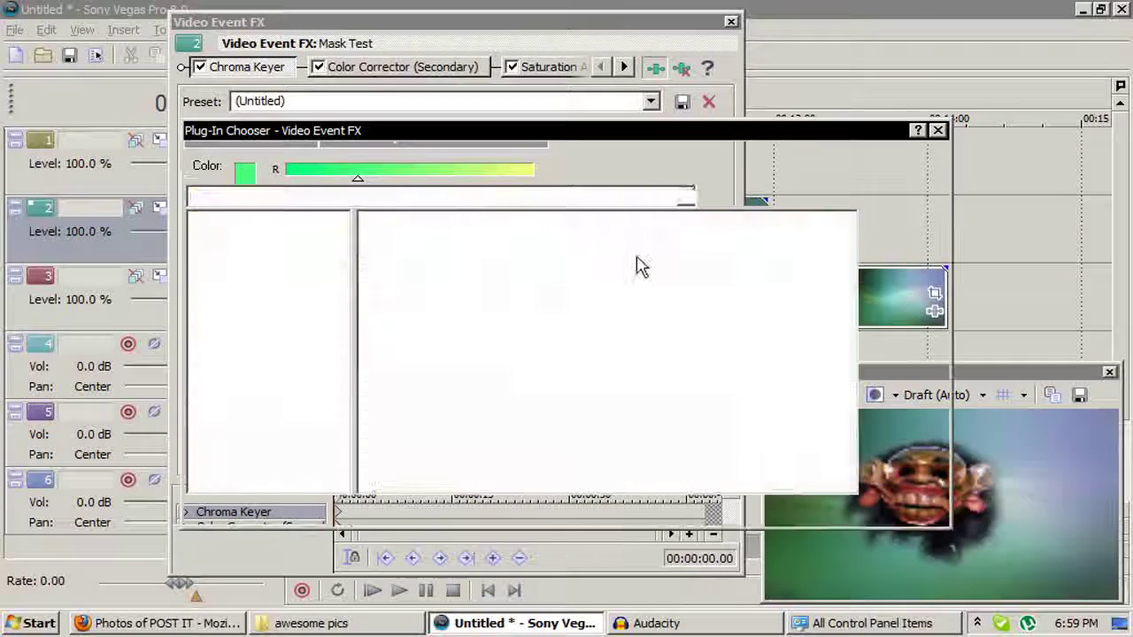
pyautogui.doubleClick(674, 425)
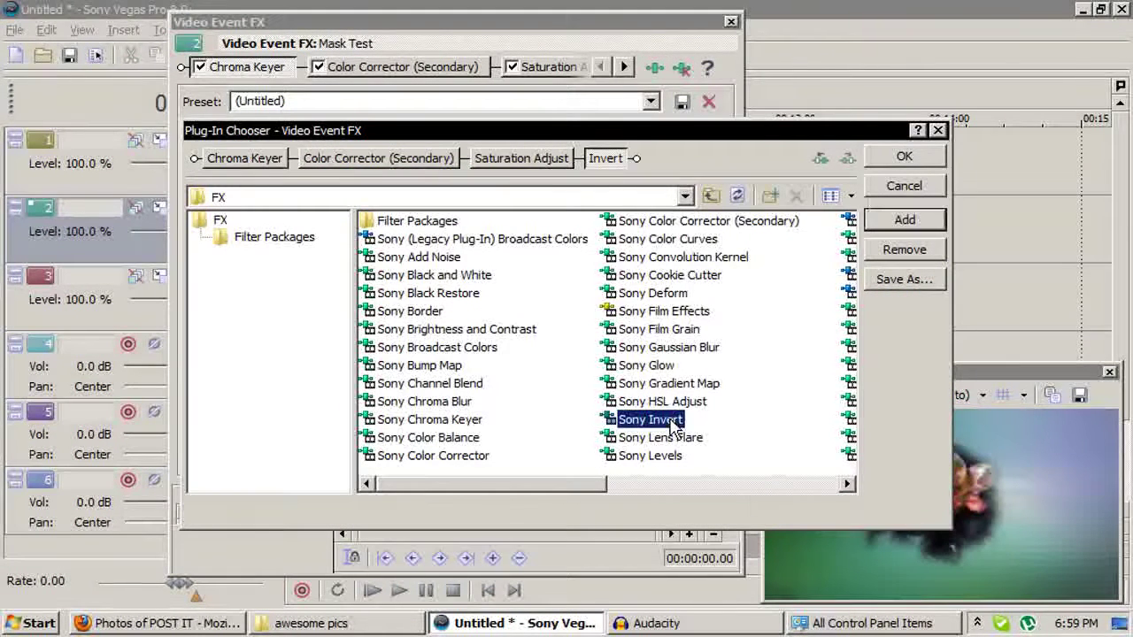
pyautogui.click(903, 156)
pyautogui.moveTo(297, 173); pyautogui.dragTo(738, 180)
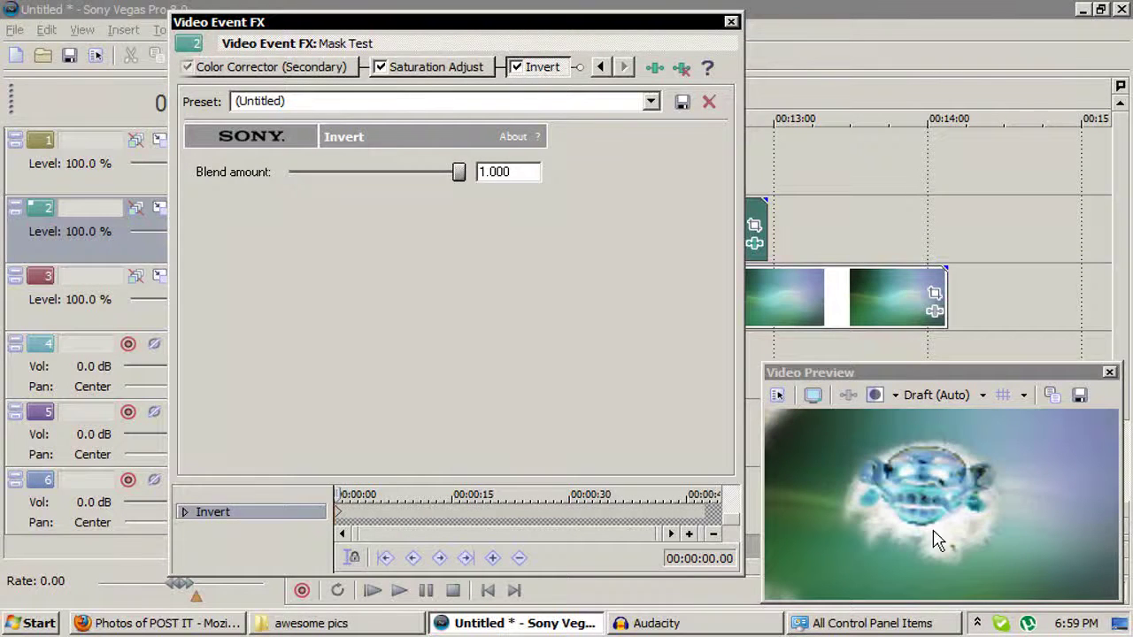
pyautogui.click(731, 22)
# - Play the timeline to preview the inverted mask over the background video, and pause on a frame
pyautogui.press('space')
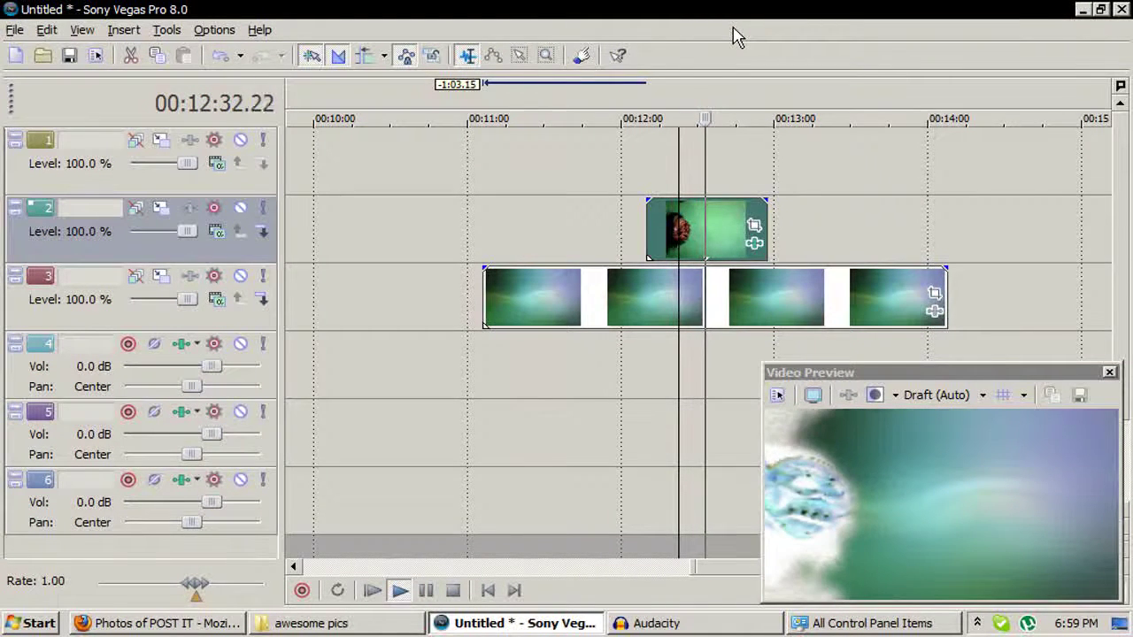
pyautogui.press('Return')
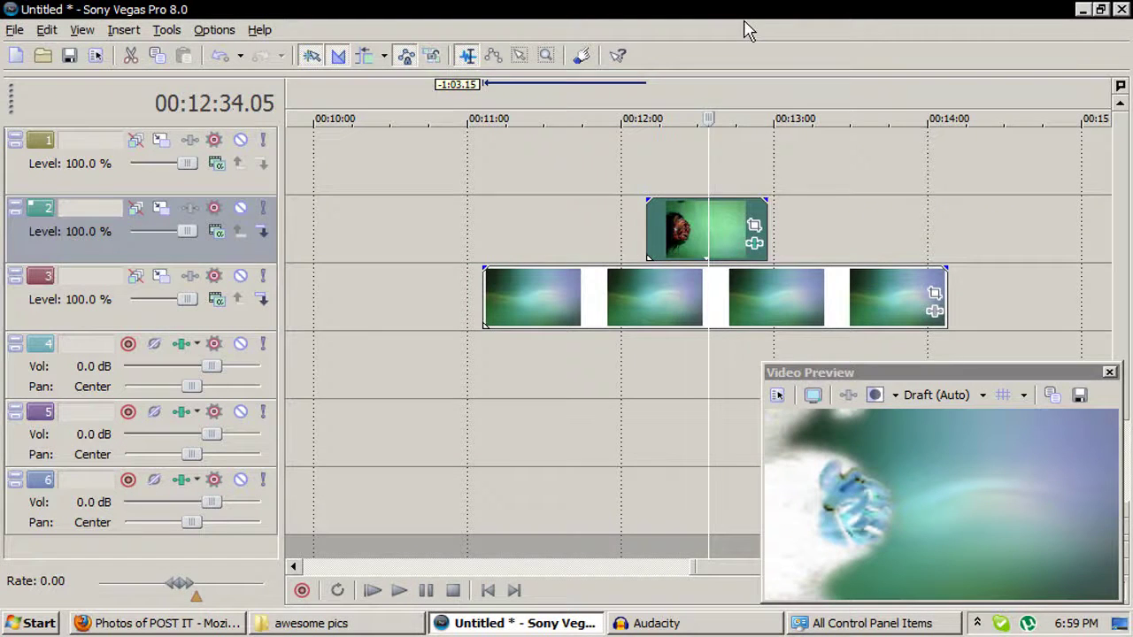
pyautogui.scroll(-2, 765, 223)
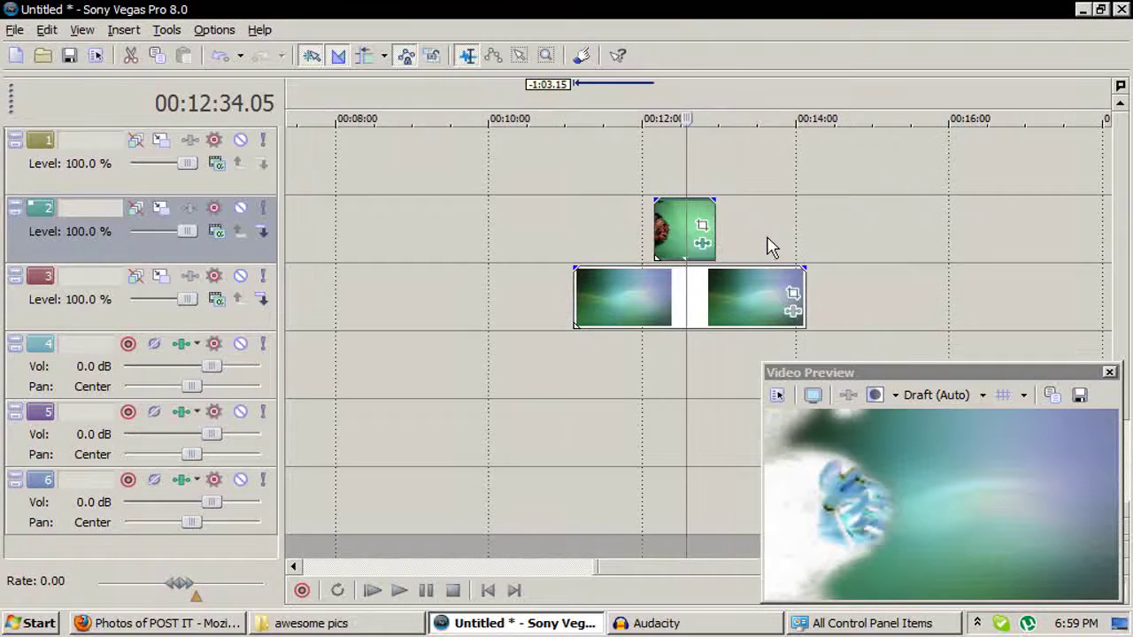
pyautogui.scroll(2, 766, 223)
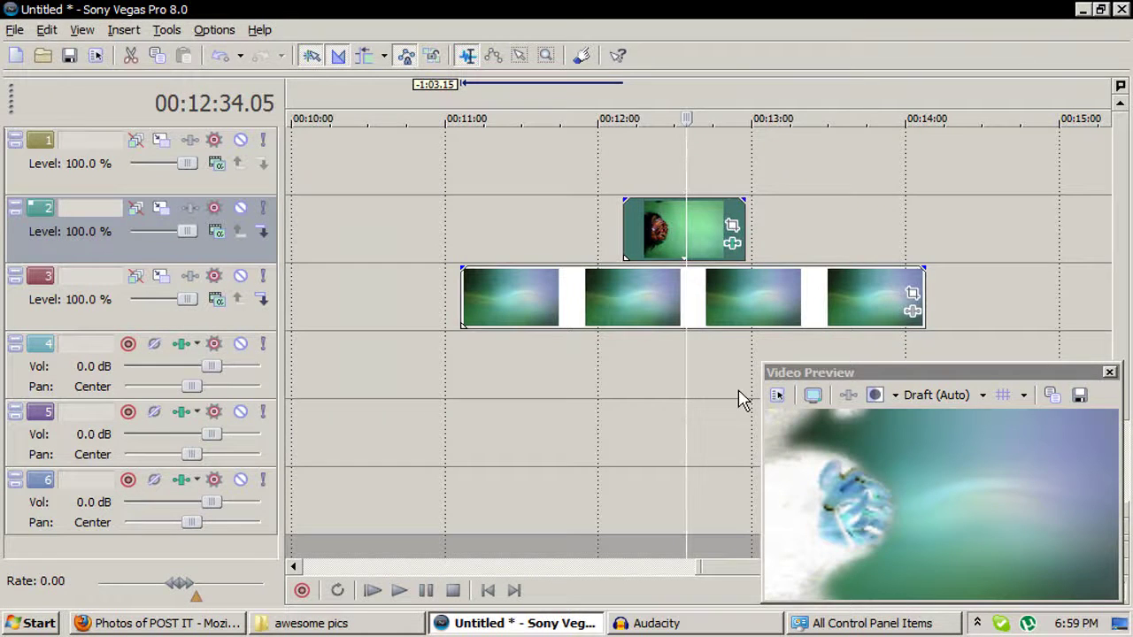
pyautogui.moveTo(692, 627)
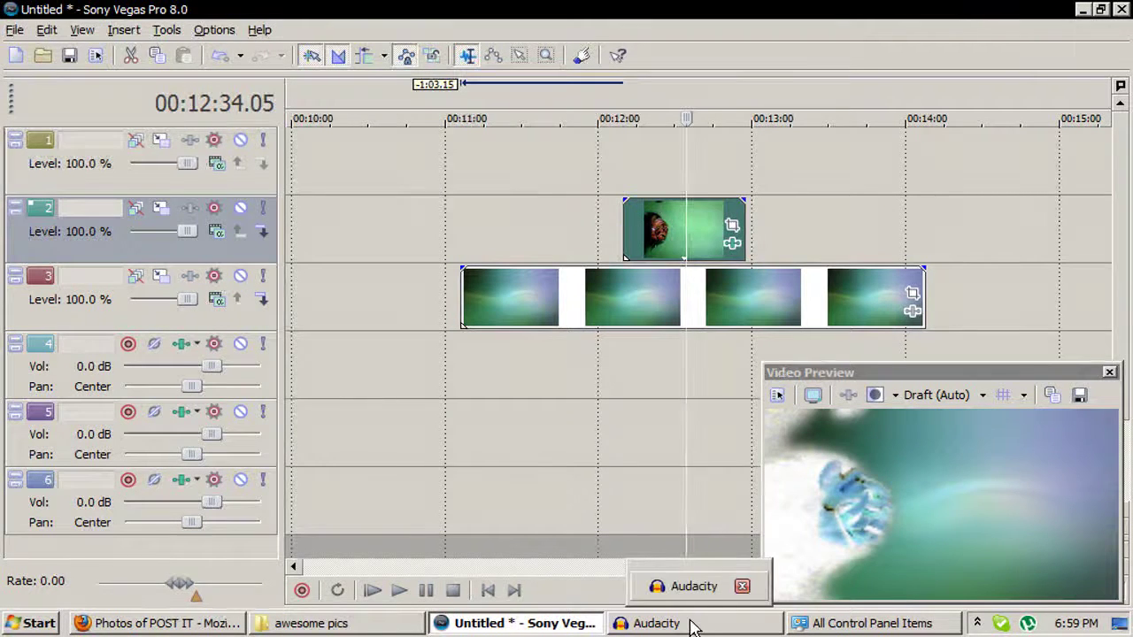